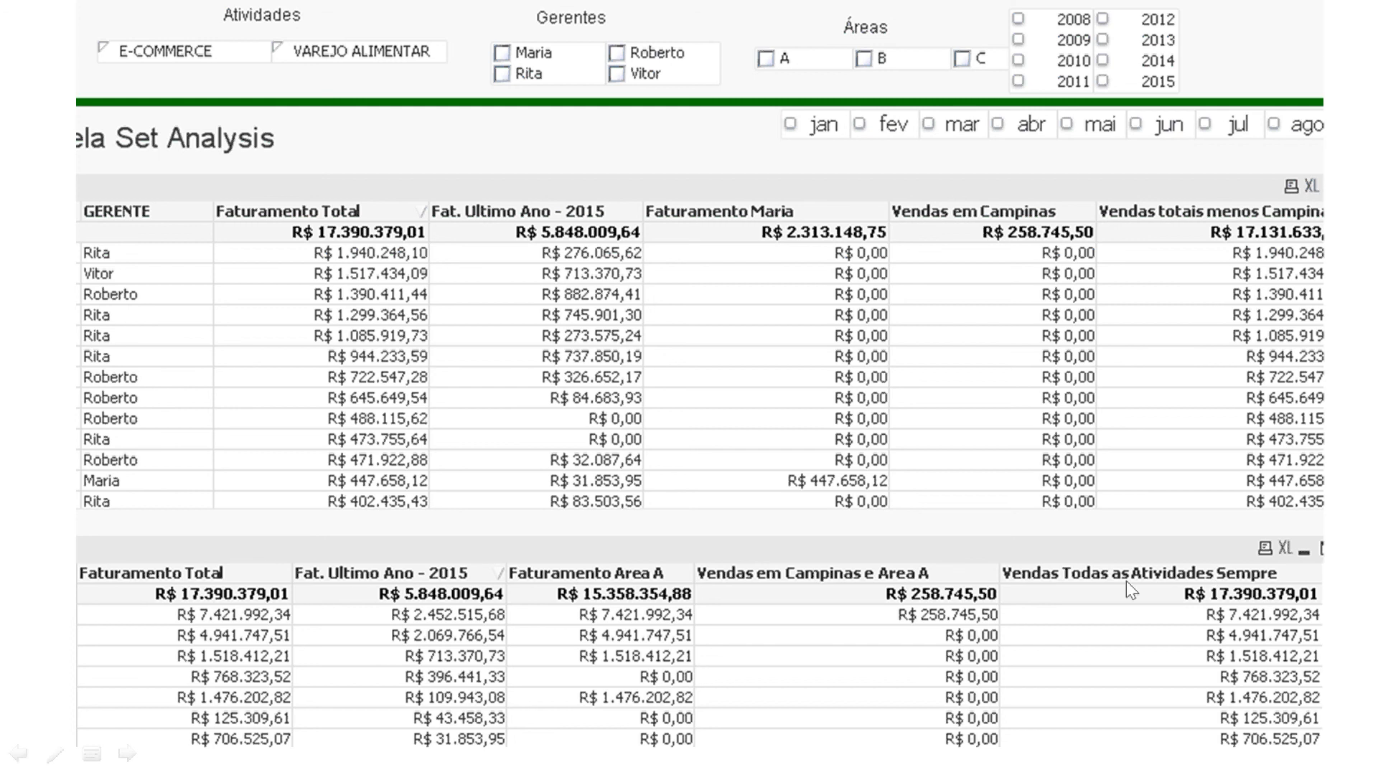
- Switch to QlikView and review the load script of the Base table from Varejo_Veículos.xls, then close the script editor
left_click(765, 610)
key("alt+Tab")
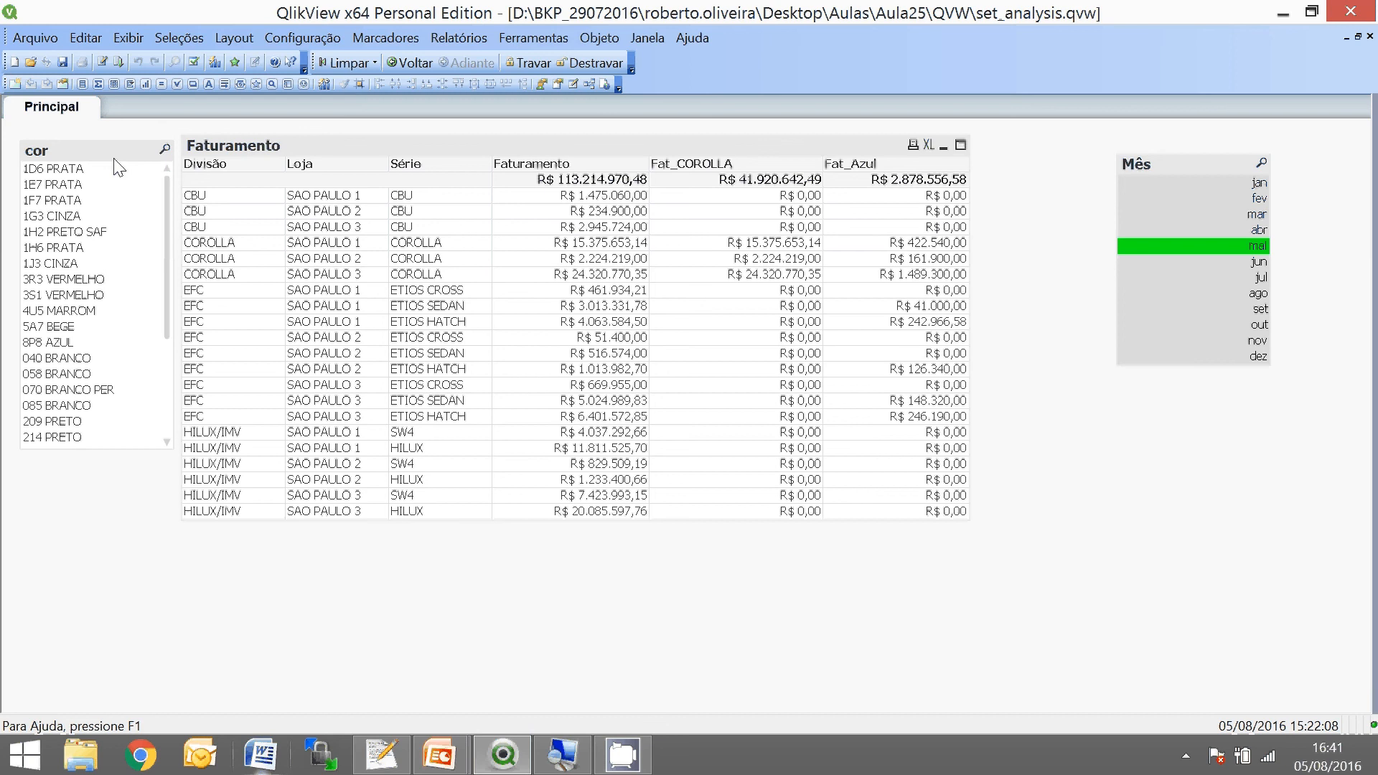
left_click(104, 62)
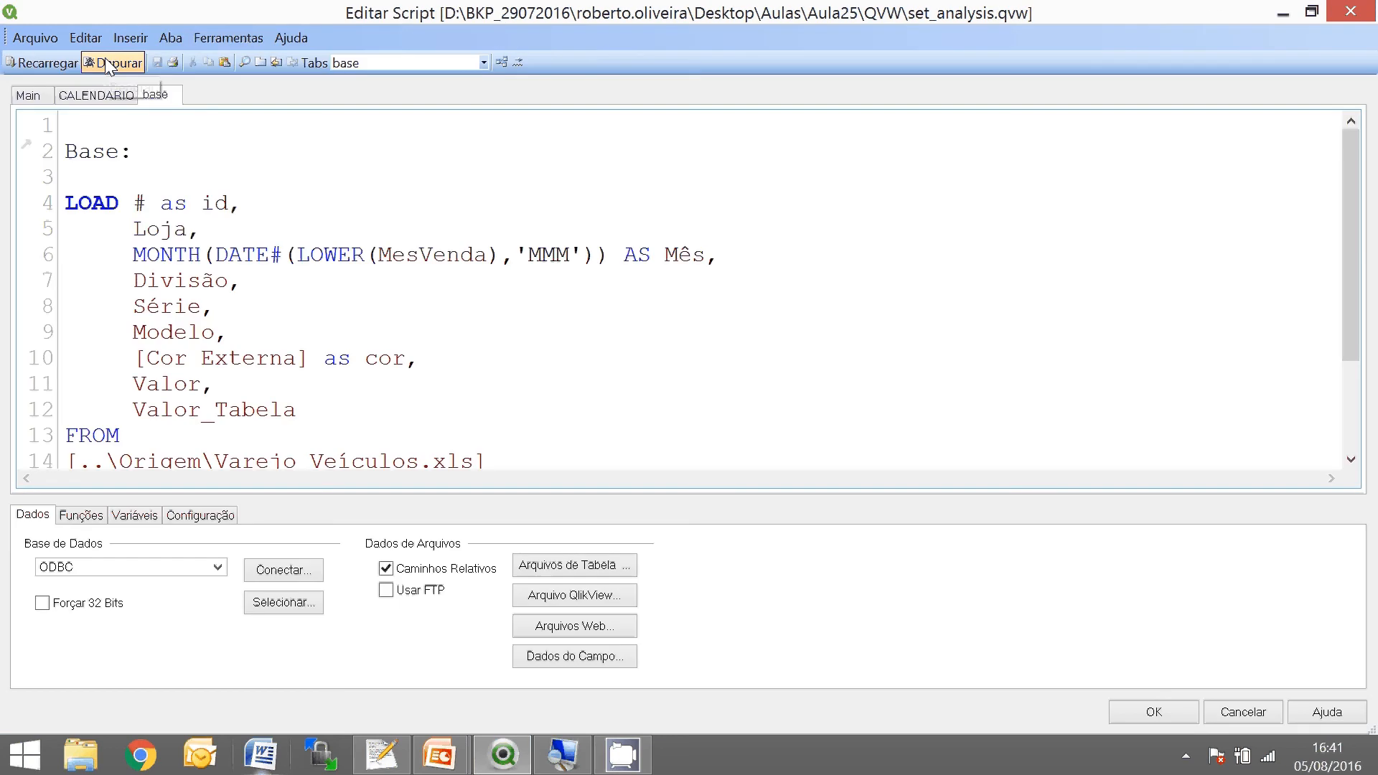
scroll(409, 286, "down", 1)
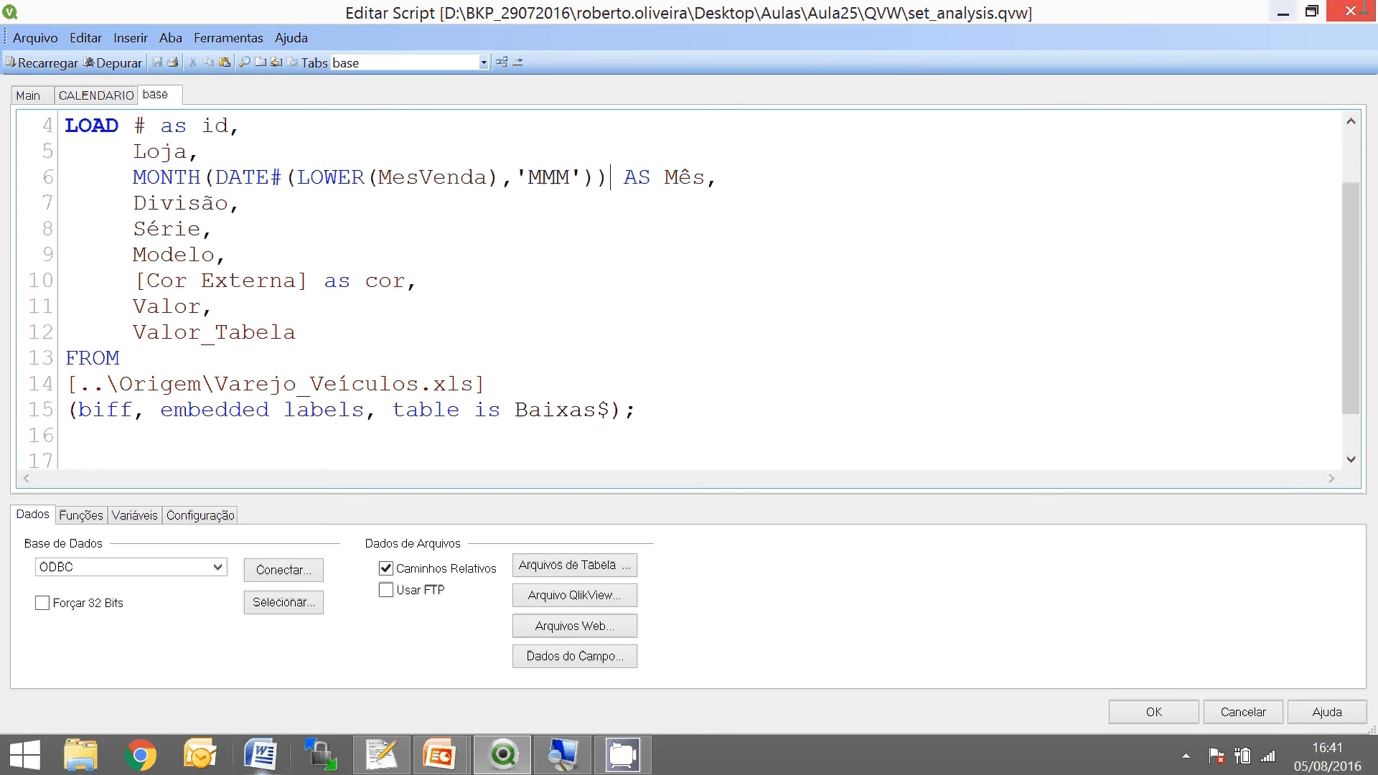
left_click(1335, 16)
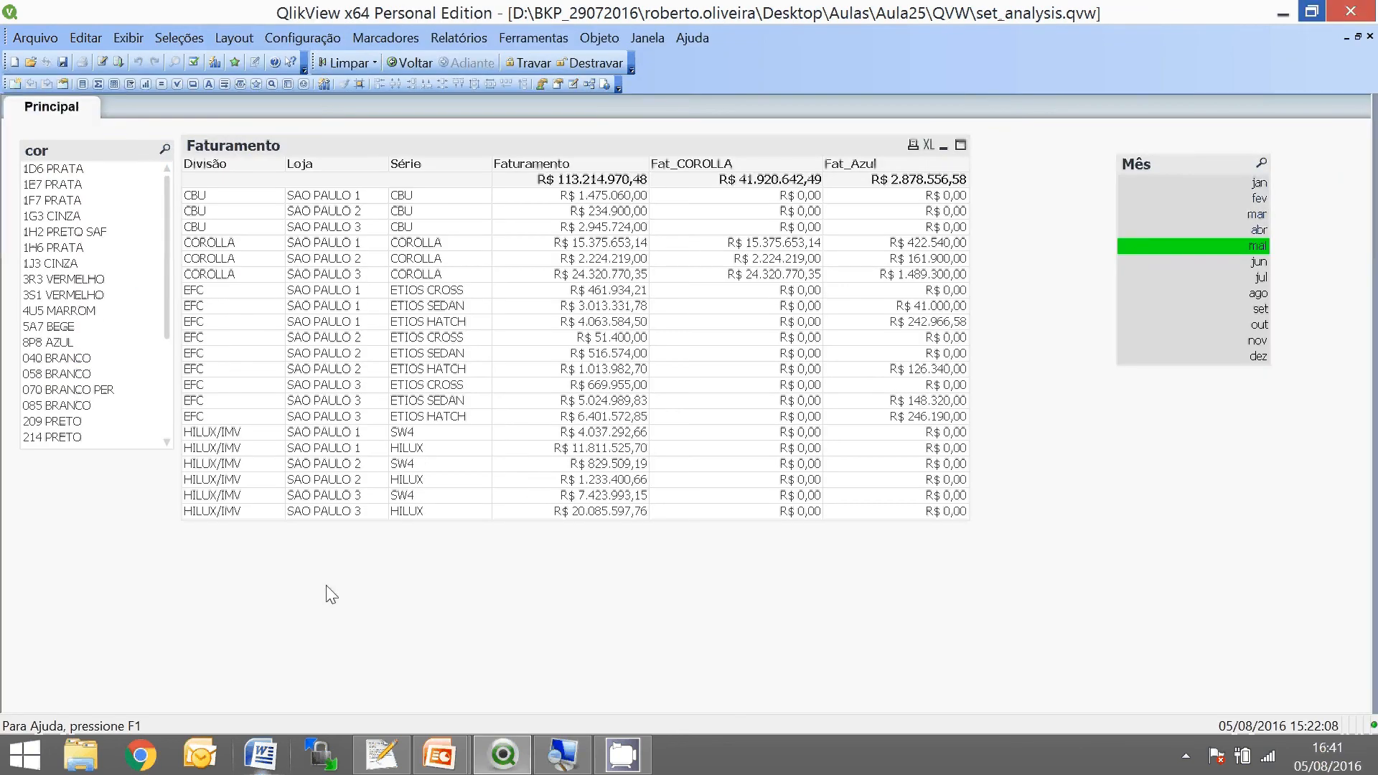
- Nudge the cor list slightly toward the sheet's upper-left corner and clear all current selections
left_click_drag(99, 149, 96, 145)
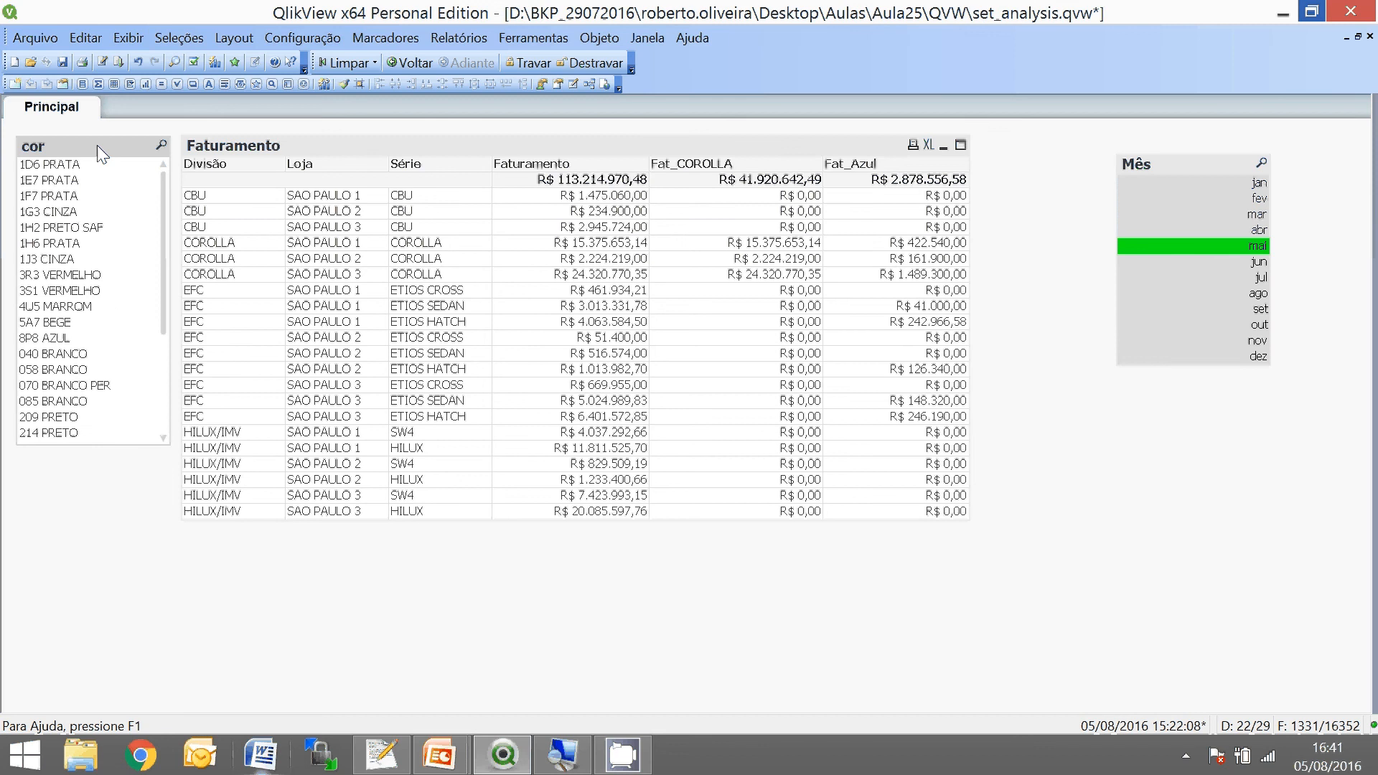
scroll(109, 249, "down", 2)
scroll(86, 343, "up", 2)
left_click(344, 63)
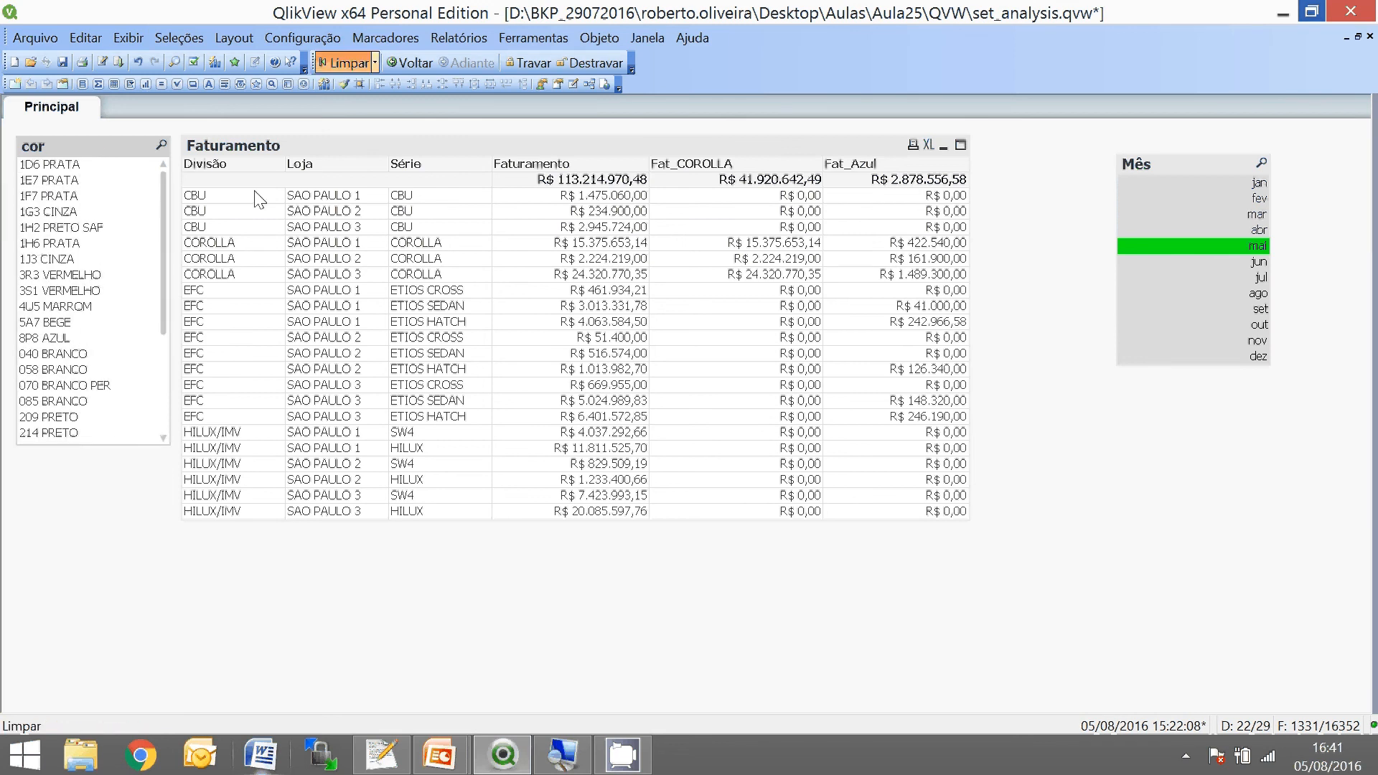
- Filter the Faturamento table by colour 1G3 CINZA, then by 3R3 VERMELHO, and clear the selection
left_click(64, 228)
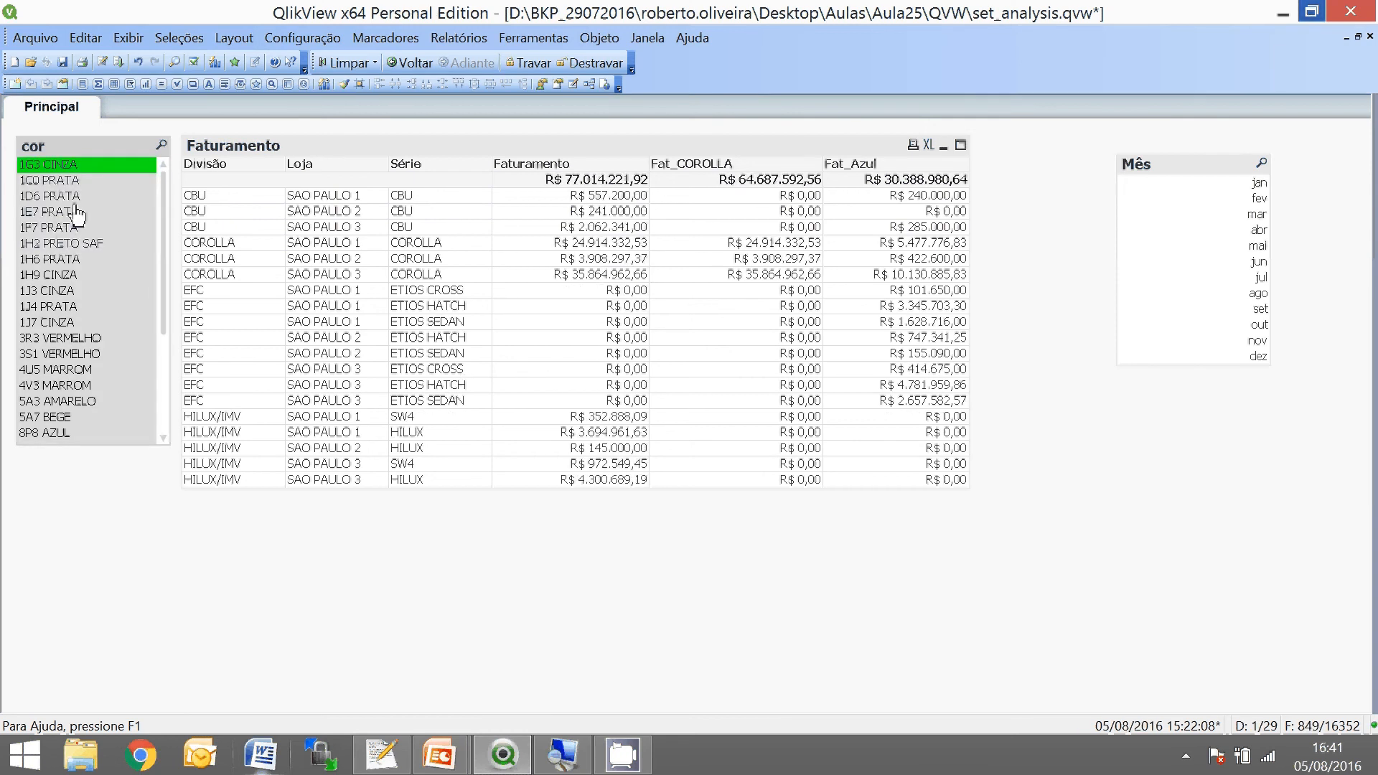
left_click(88, 339)
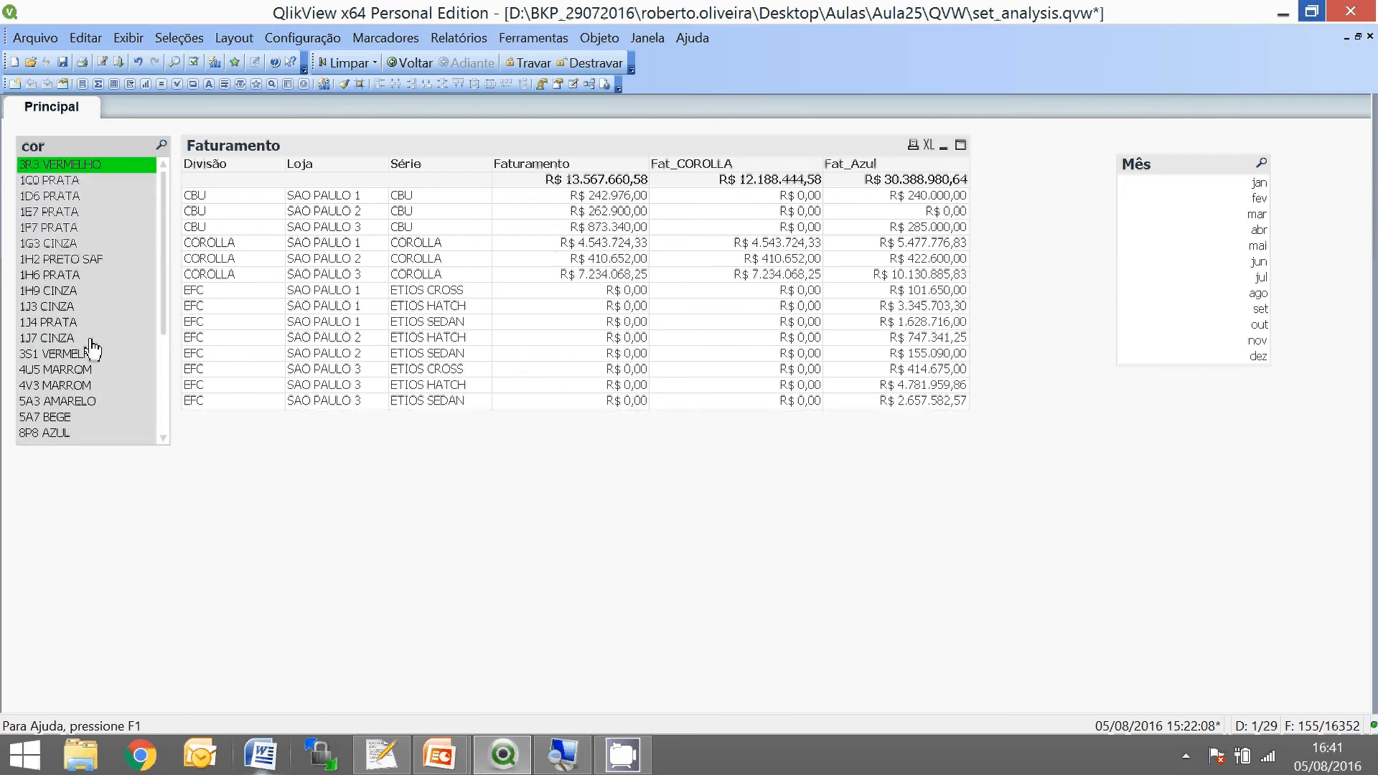
left_click(341, 66)
- Filter the Faturamento table by the months abr, mar and fev in turn, and remove the month selection
left_click(1215, 228)
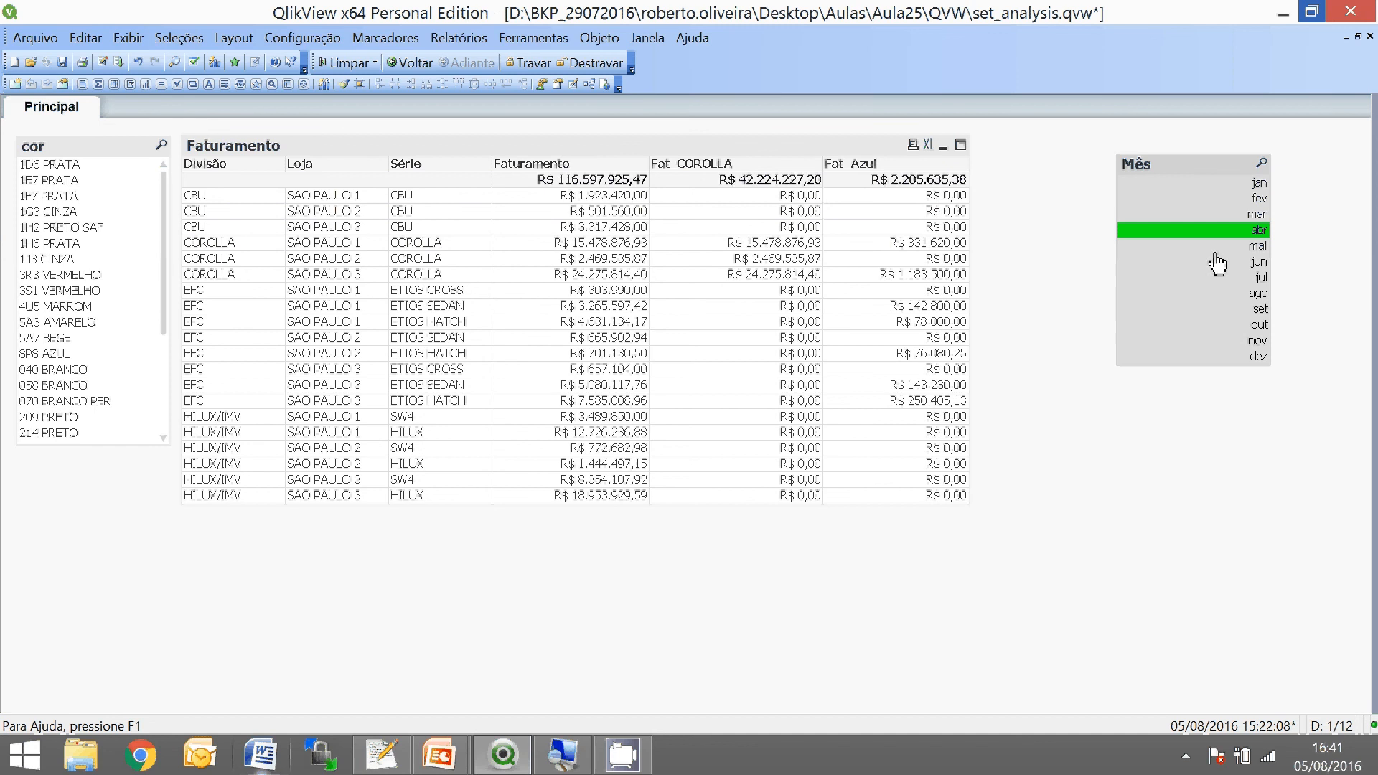
left_click(1224, 214)
left_click(1220, 199)
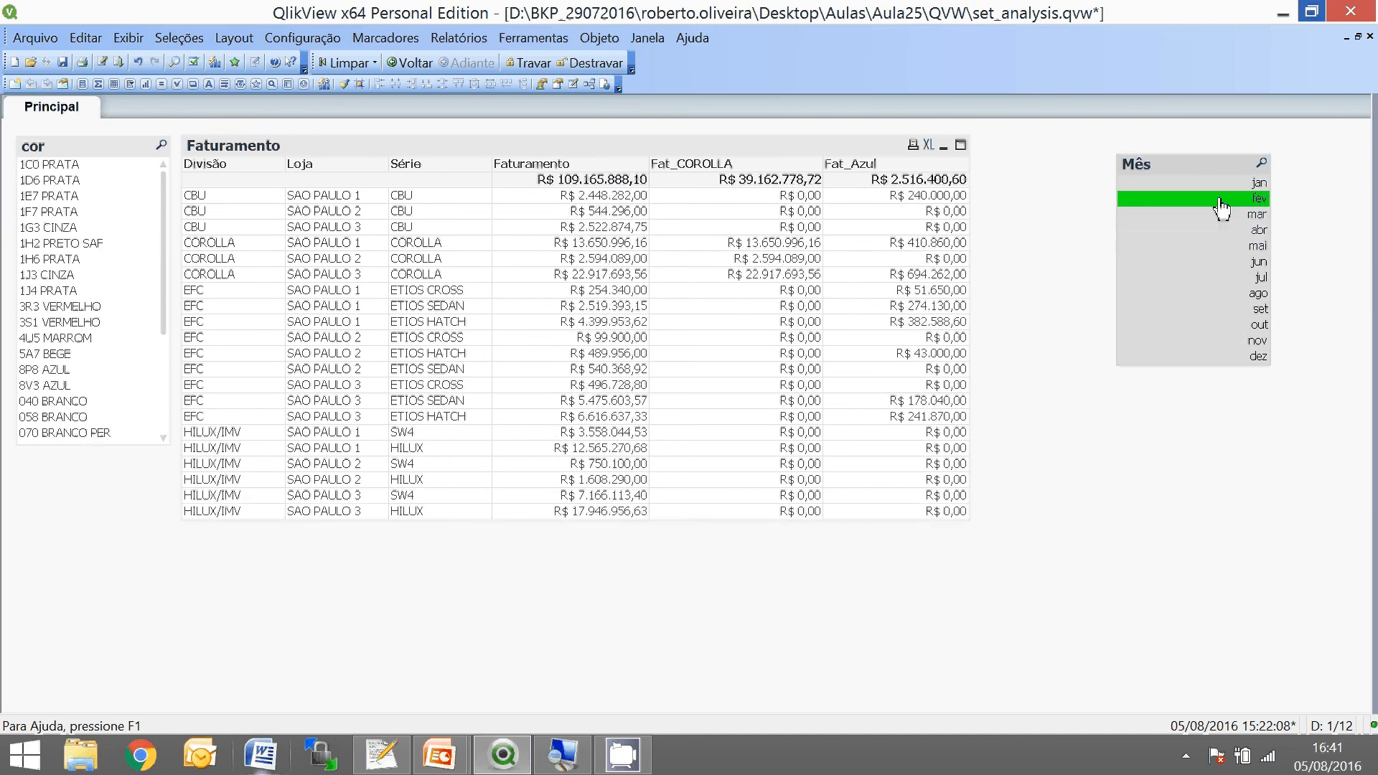
left_click(1219, 201)
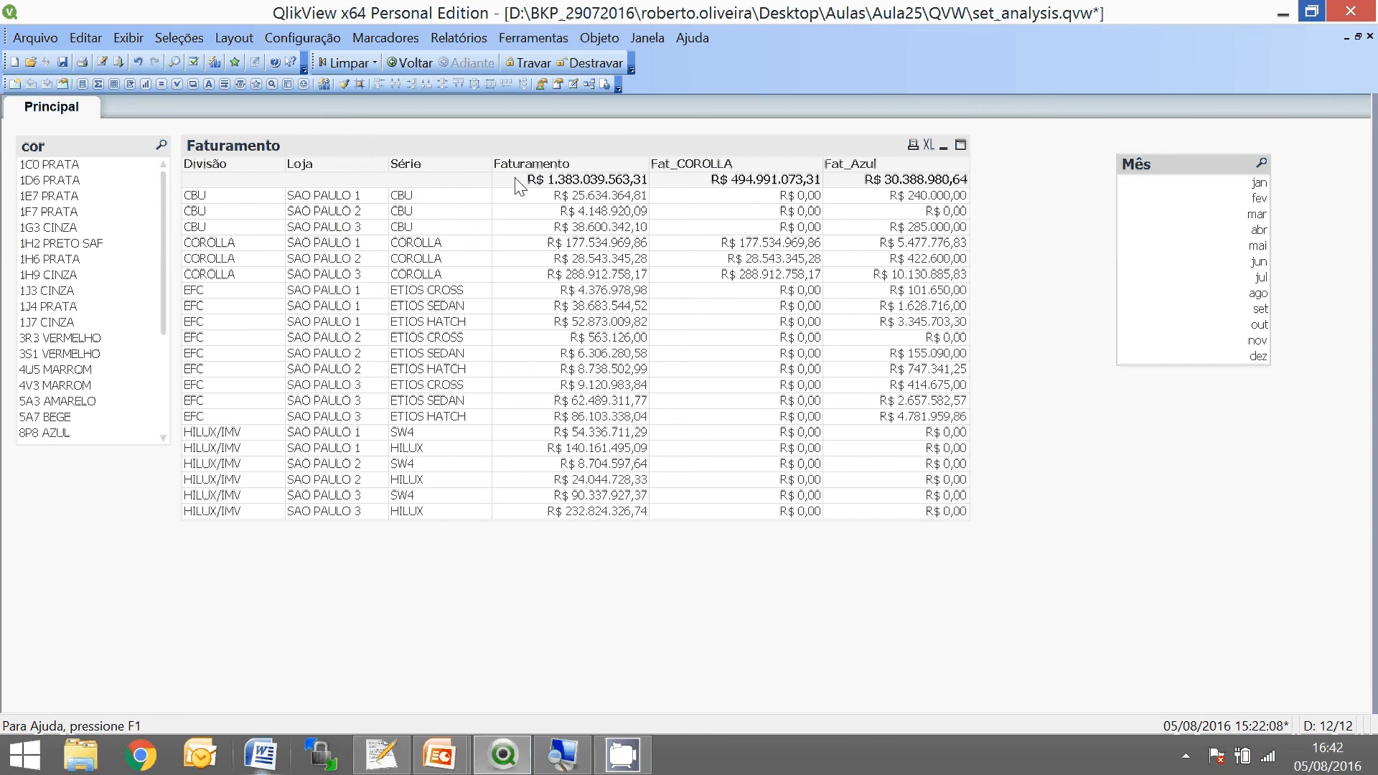
- Open the properties of the Faturamento table and remove MesVenda from its used dimensions
right_click(532, 140)
left_click(541, 149)
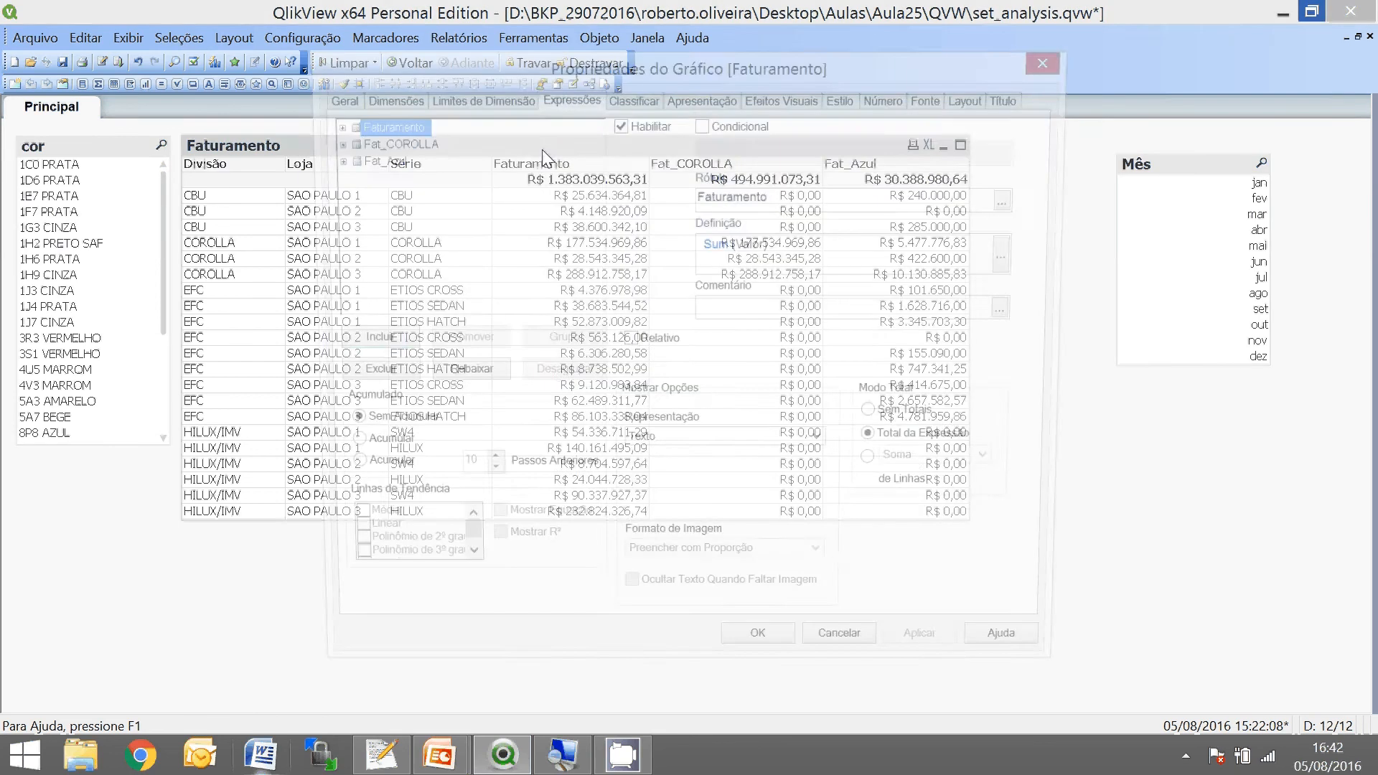
left_click(375, 98)
left_click(341, 101)
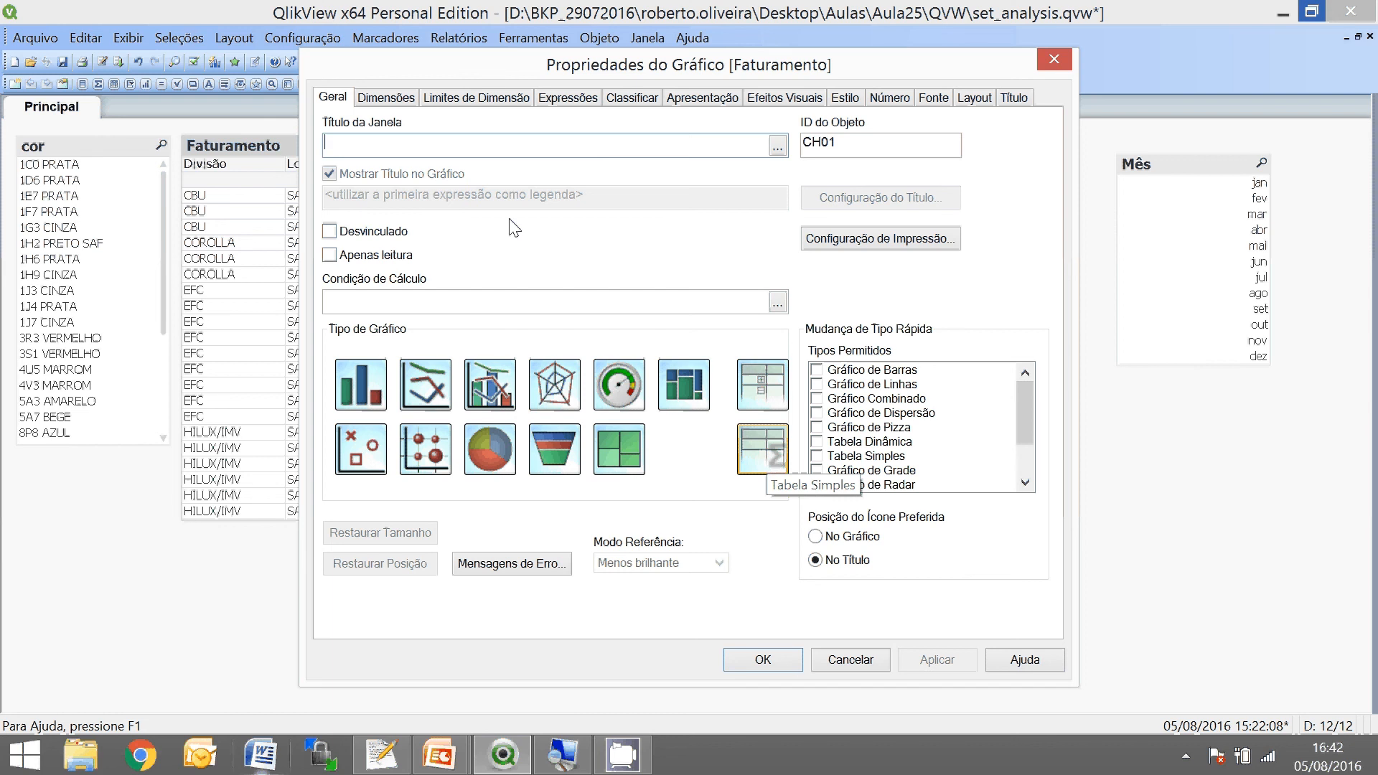
left_click(386, 97)
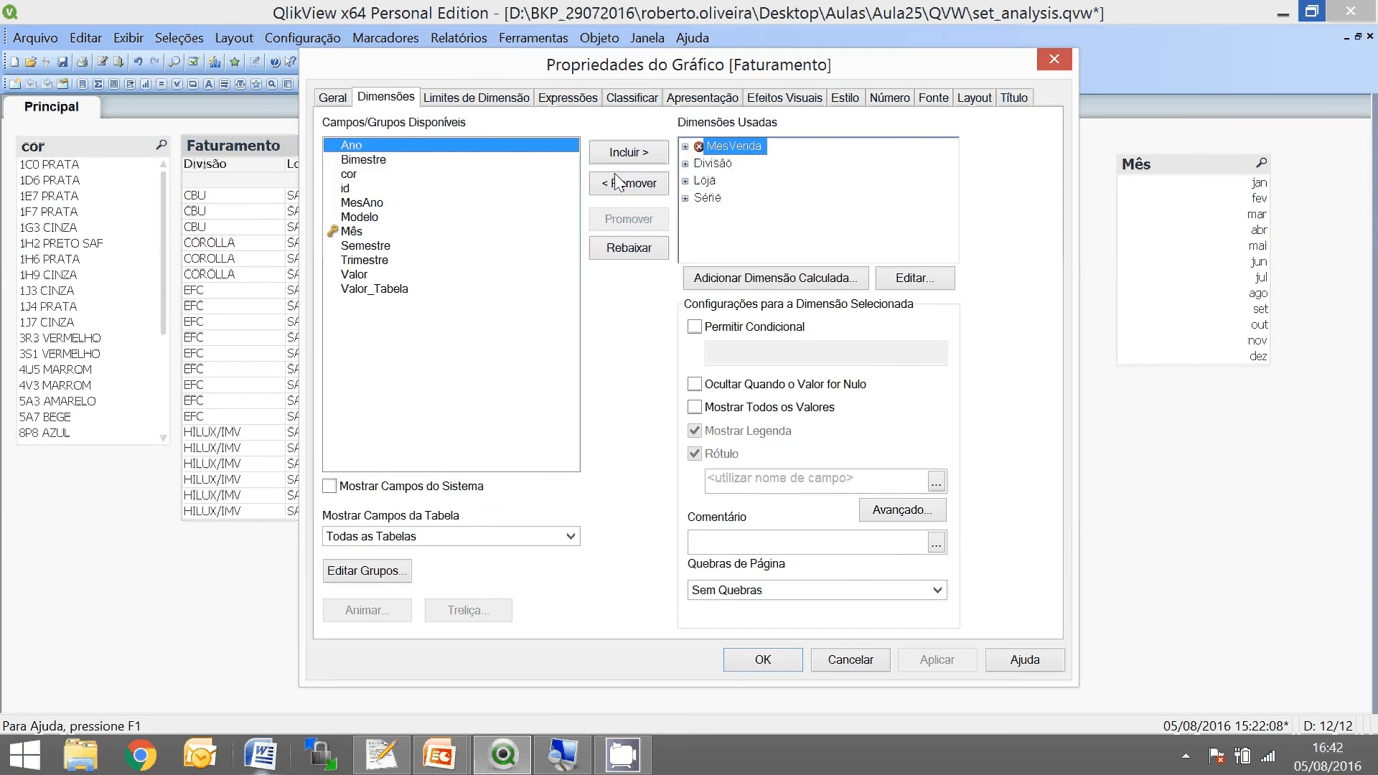
left_click(656, 184)
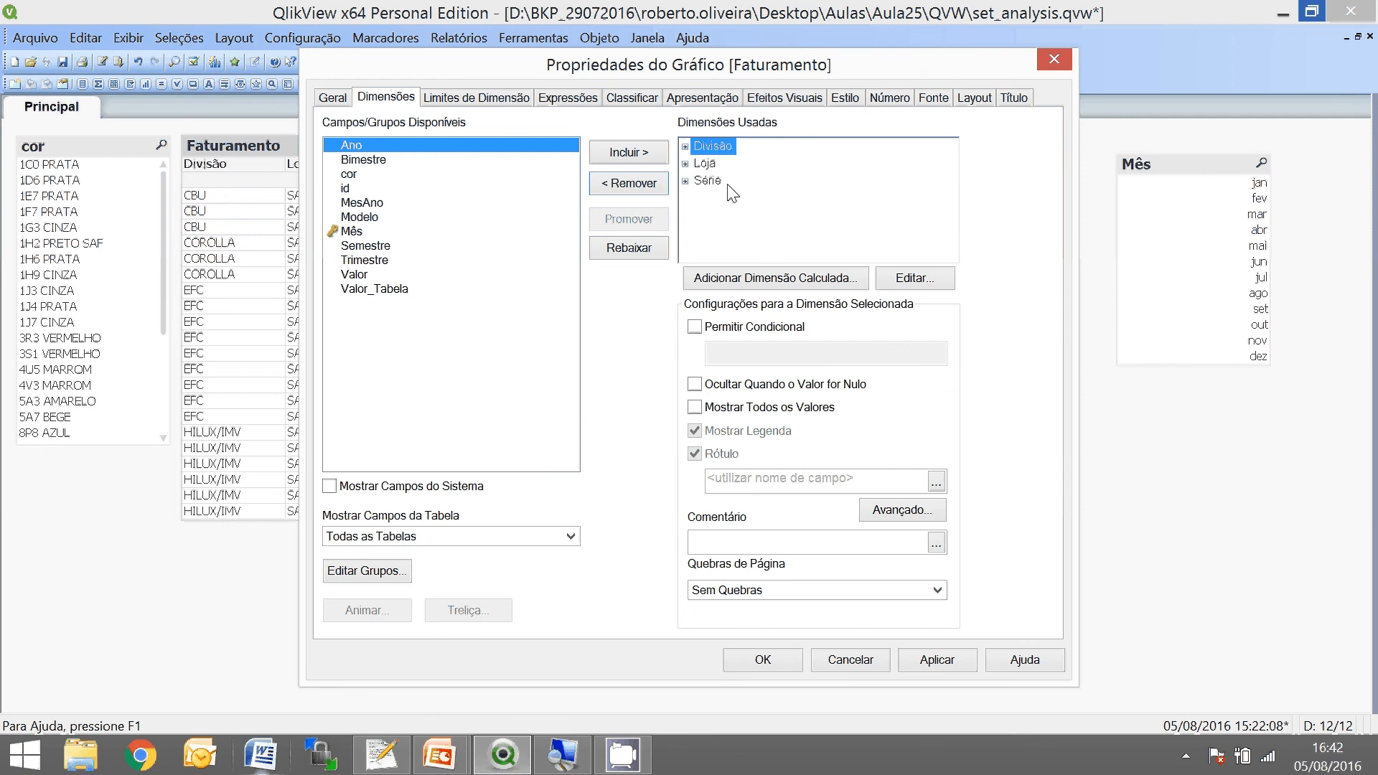
- Examine the set analysis definition of the Fat_COROLLA expression, highlighting its *COROLLA search value, and apply the chart properties
left_click(566, 98)
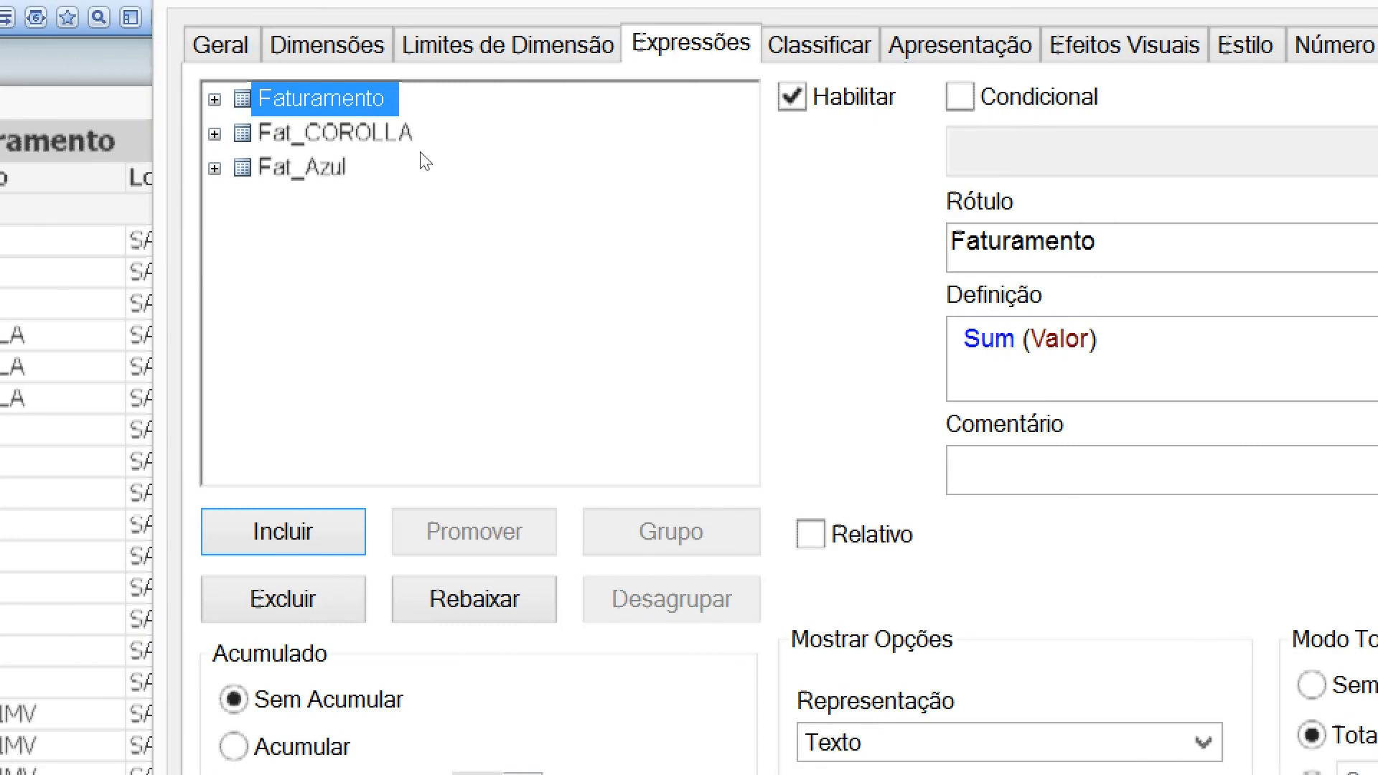
left_click(416, 141)
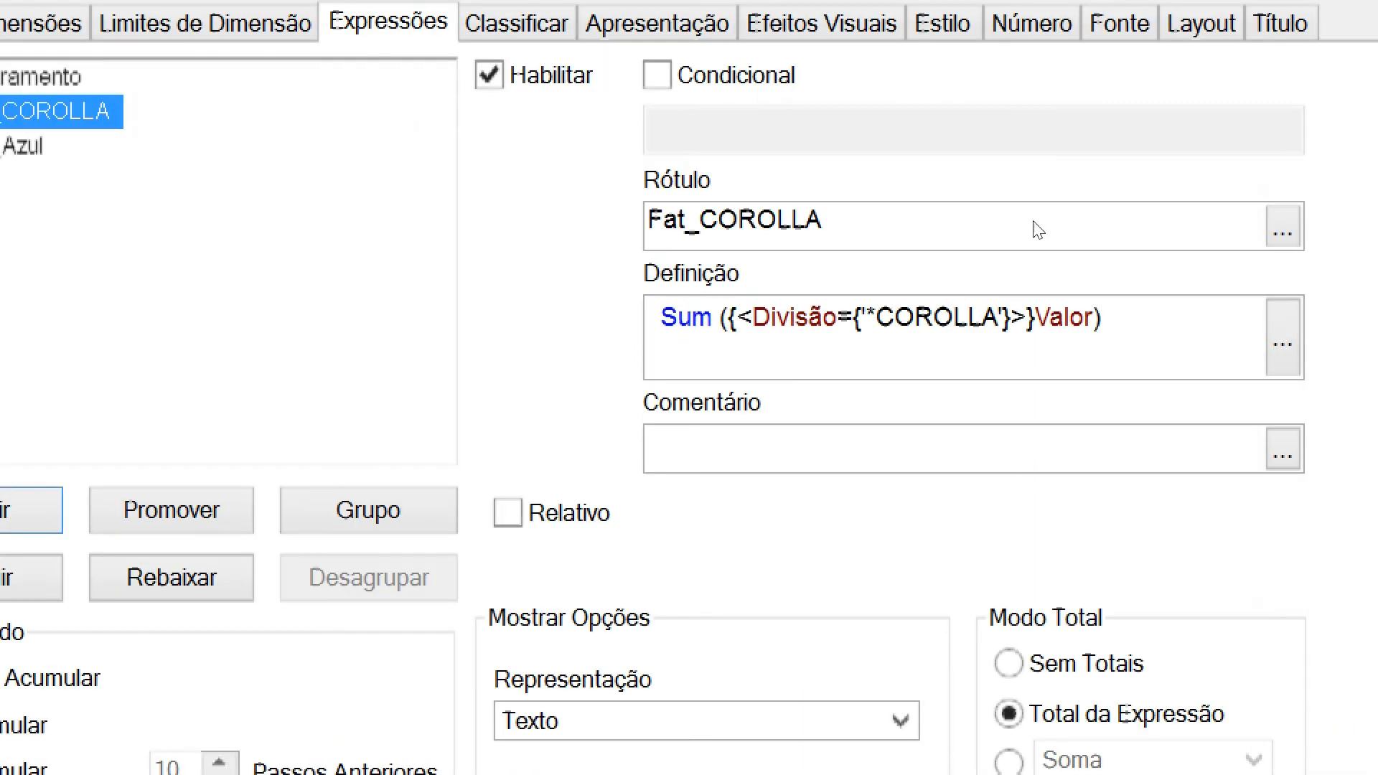
left_click(1283, 337)
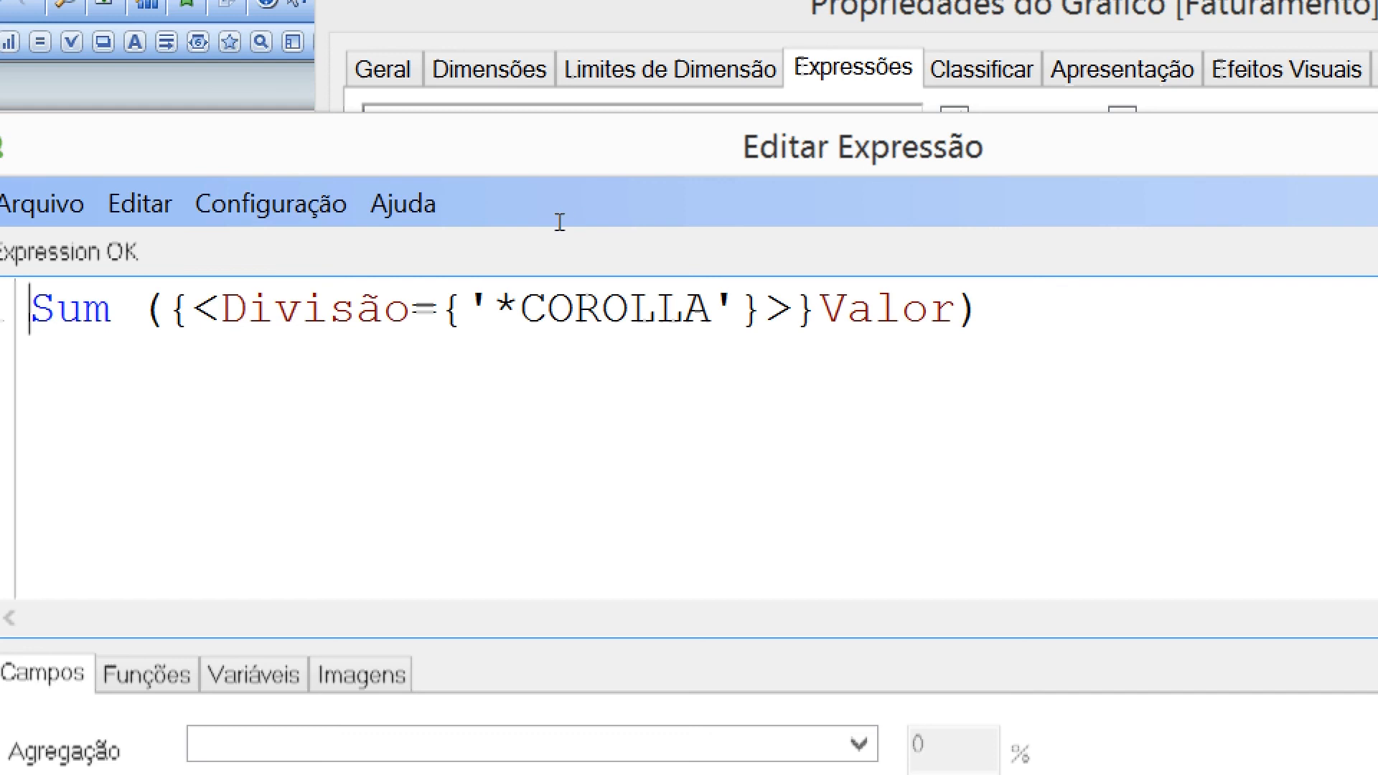
left_click(821, 309)
key("Left")
key("Left")
key("Left")
key("Left")
key("shift+Left")
key("shift+Left")
key("shift+Left")
key("shift+Left")
key("shift+Left")
key("shift+Left")
key("shift+Left")
key("shift+Left")
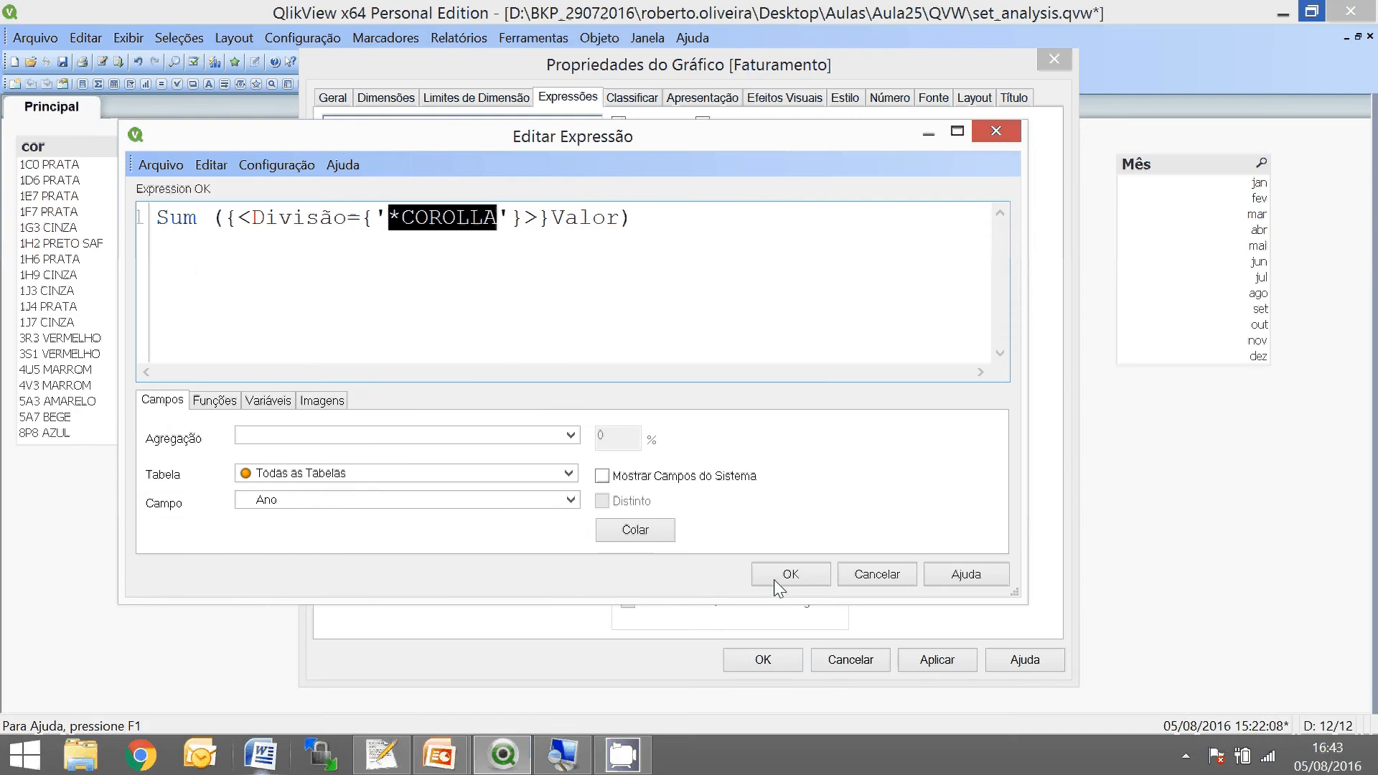
left_click(774, 579)
left_click(942, 664)
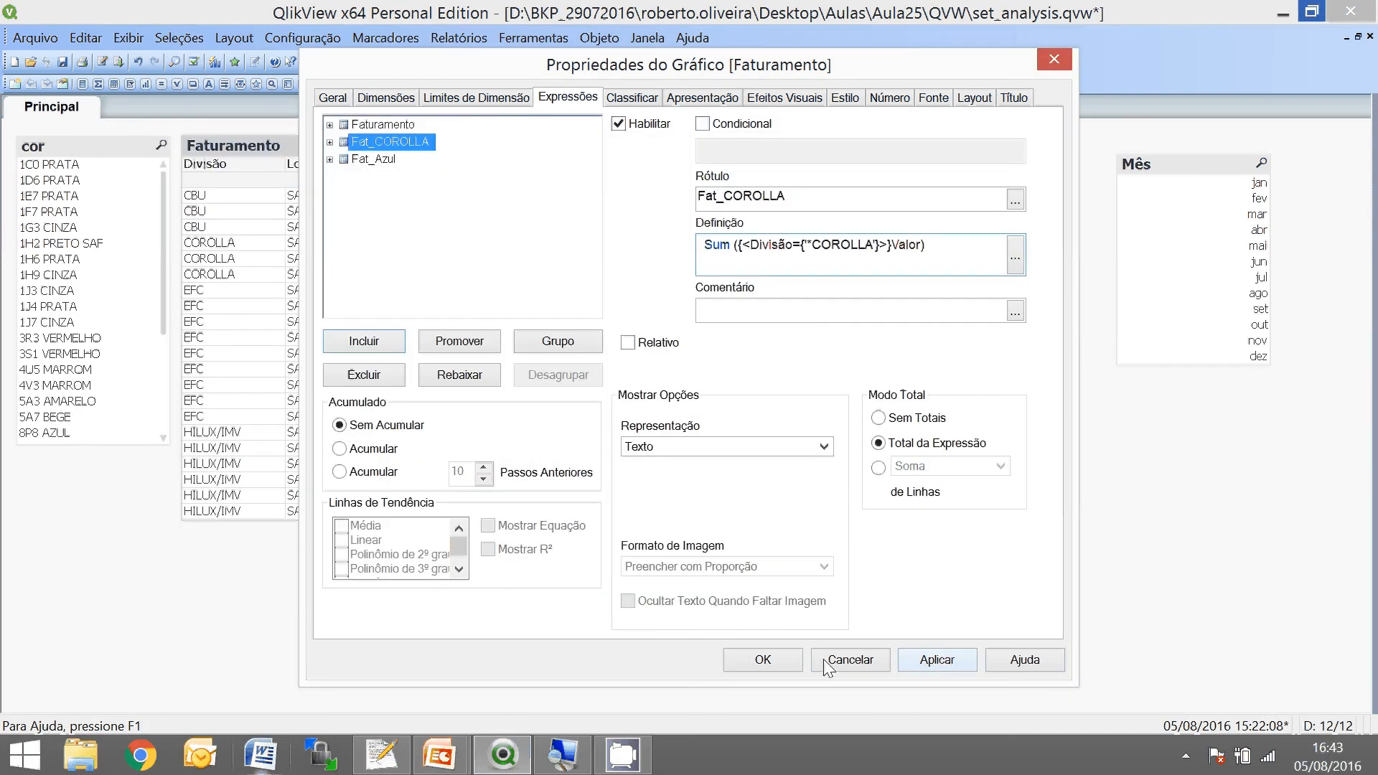
- Examine the set analysis definition of the Fat_Azul expression and confirm the chart properties
left_click(383, 160)
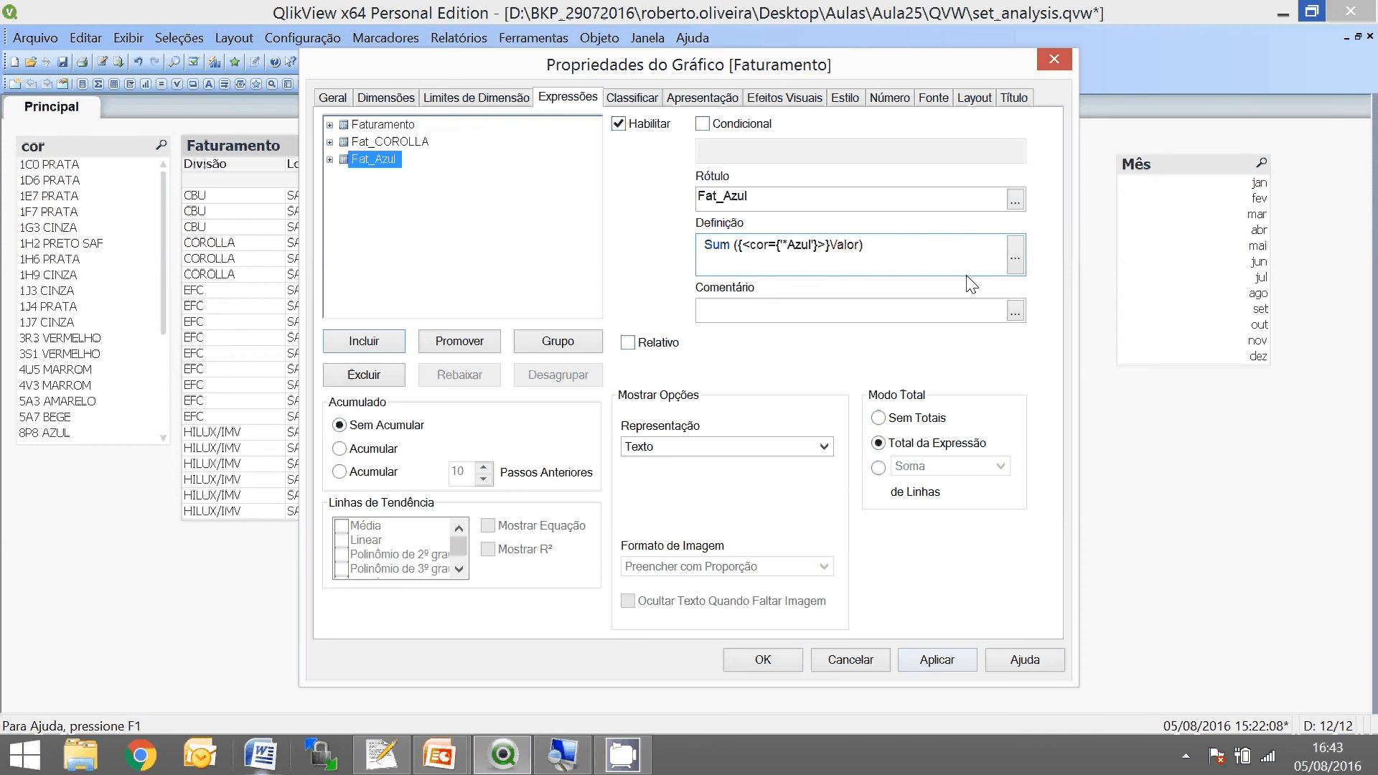
left_click(1015, 257)
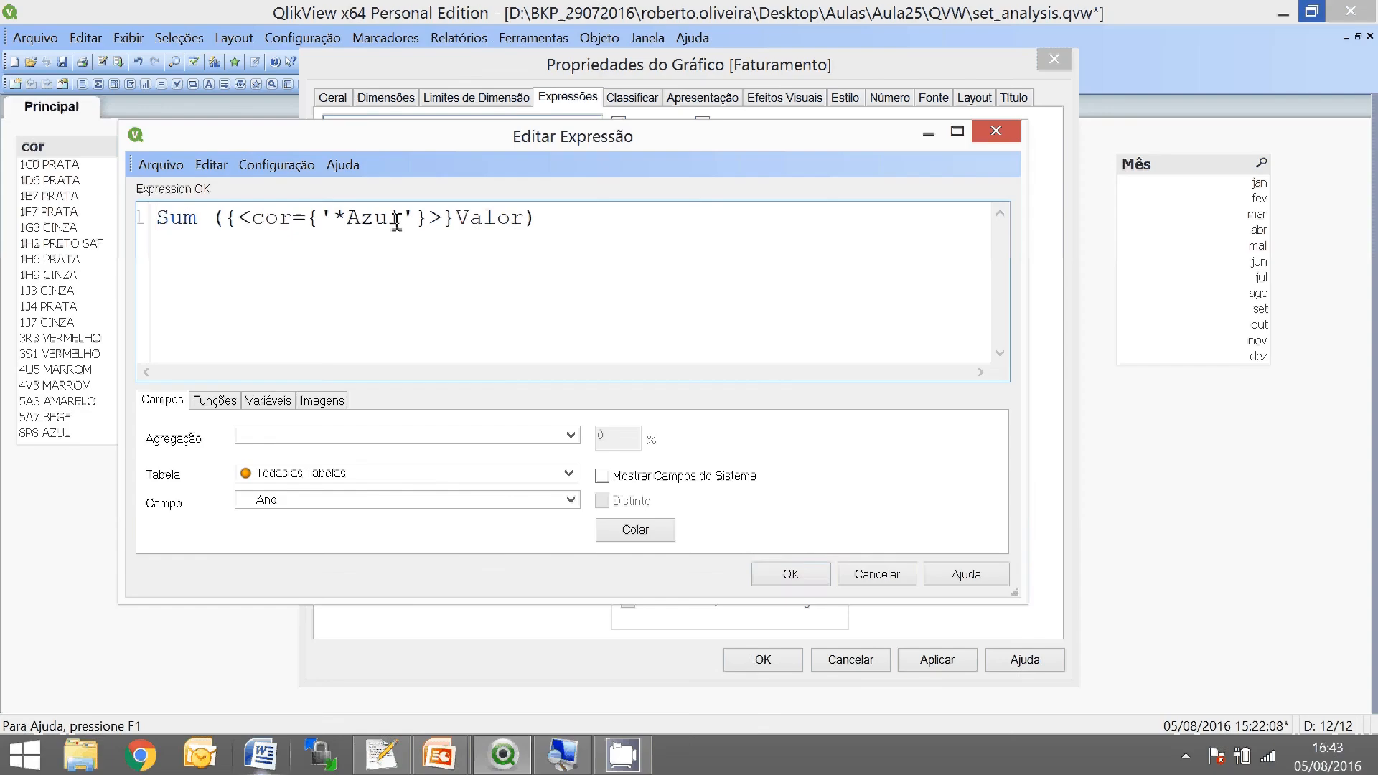
left_click(789, 573)
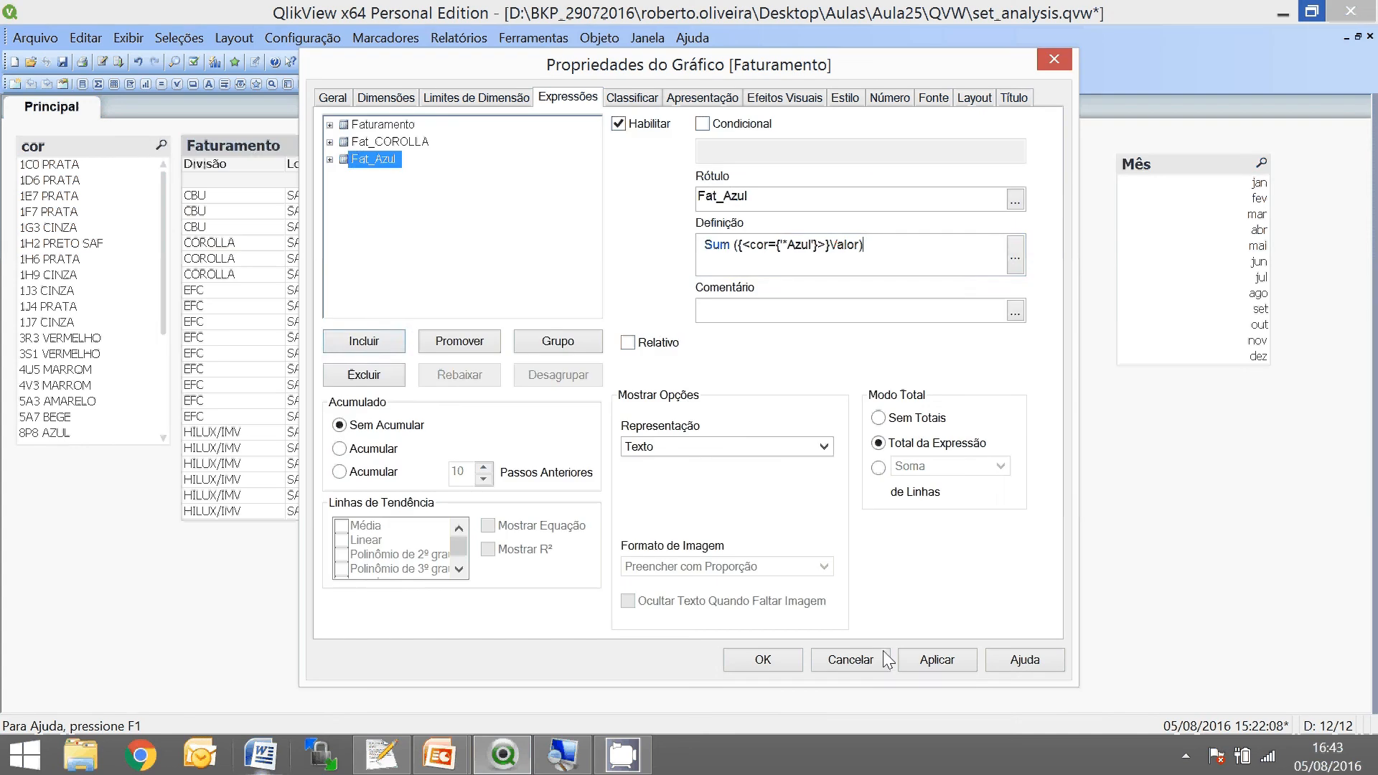
left_click(785, 661)
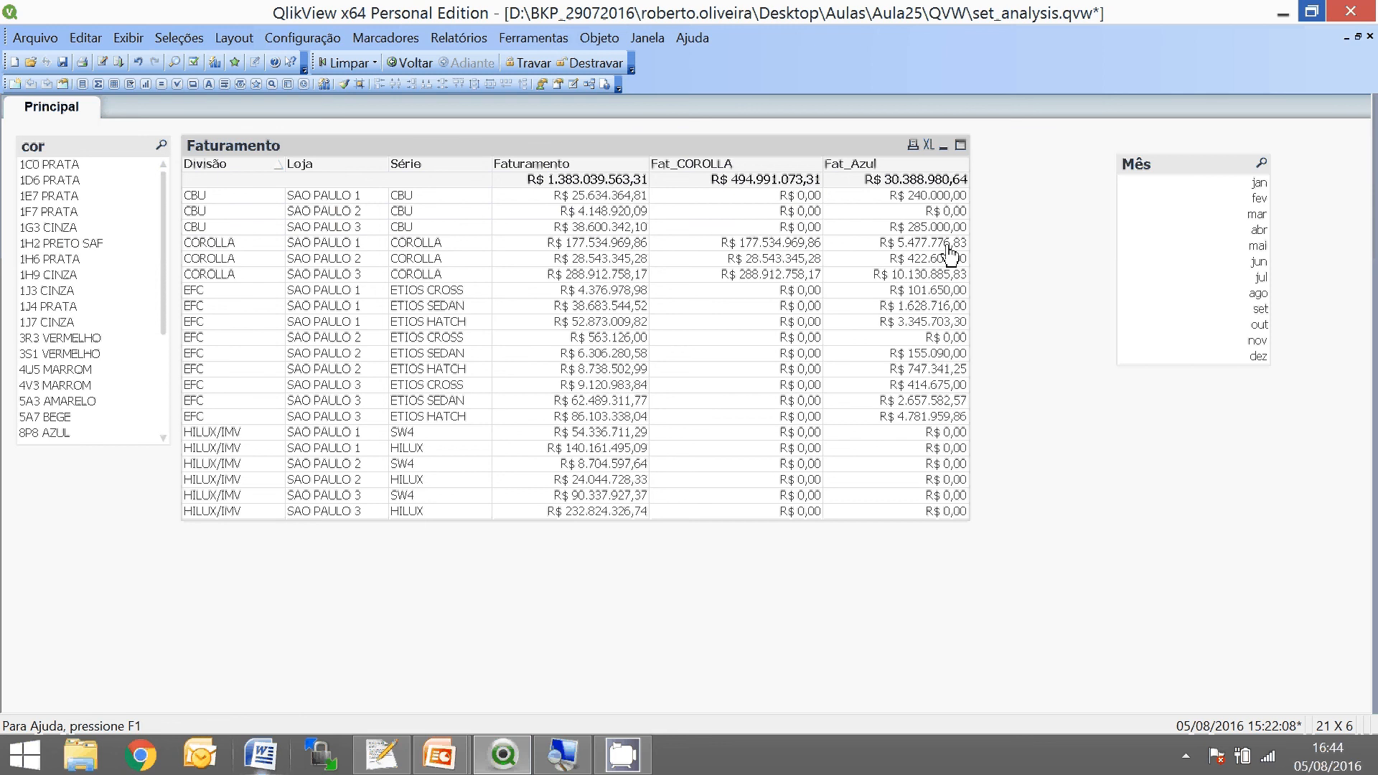
- Compare the expression columns under colour 1J4 PRATA, and under months jun and mar, leaving neither field selected
left_click(72, 307)
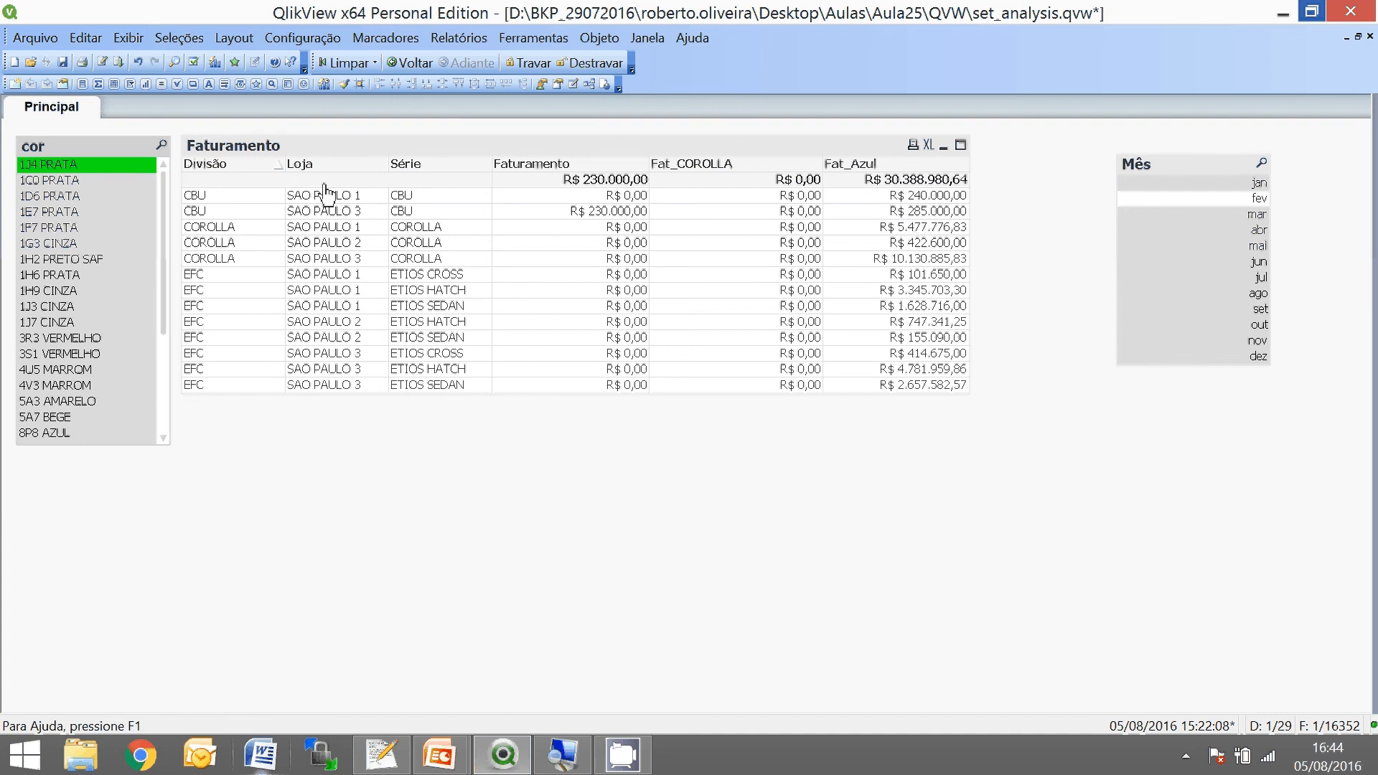
left_click(116, 166)
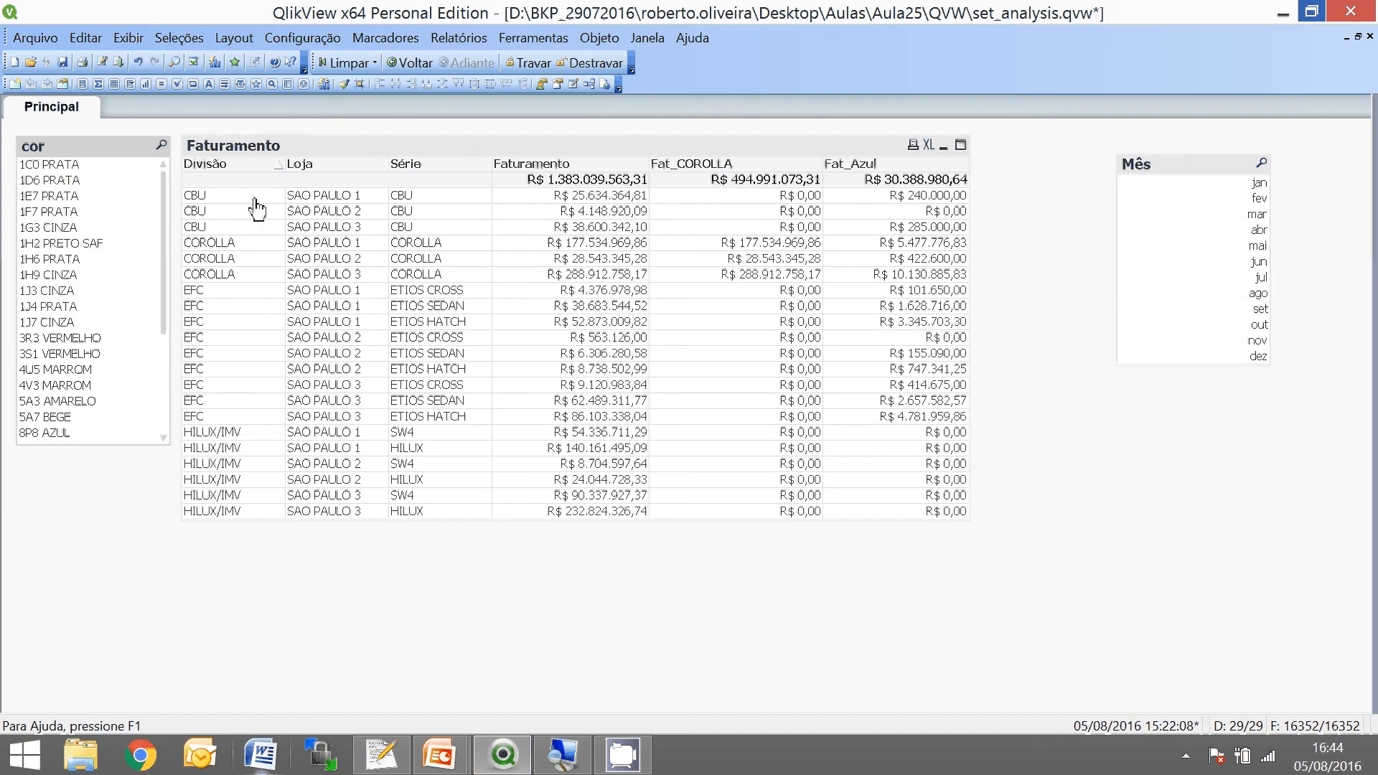
left_click(1252, 262)
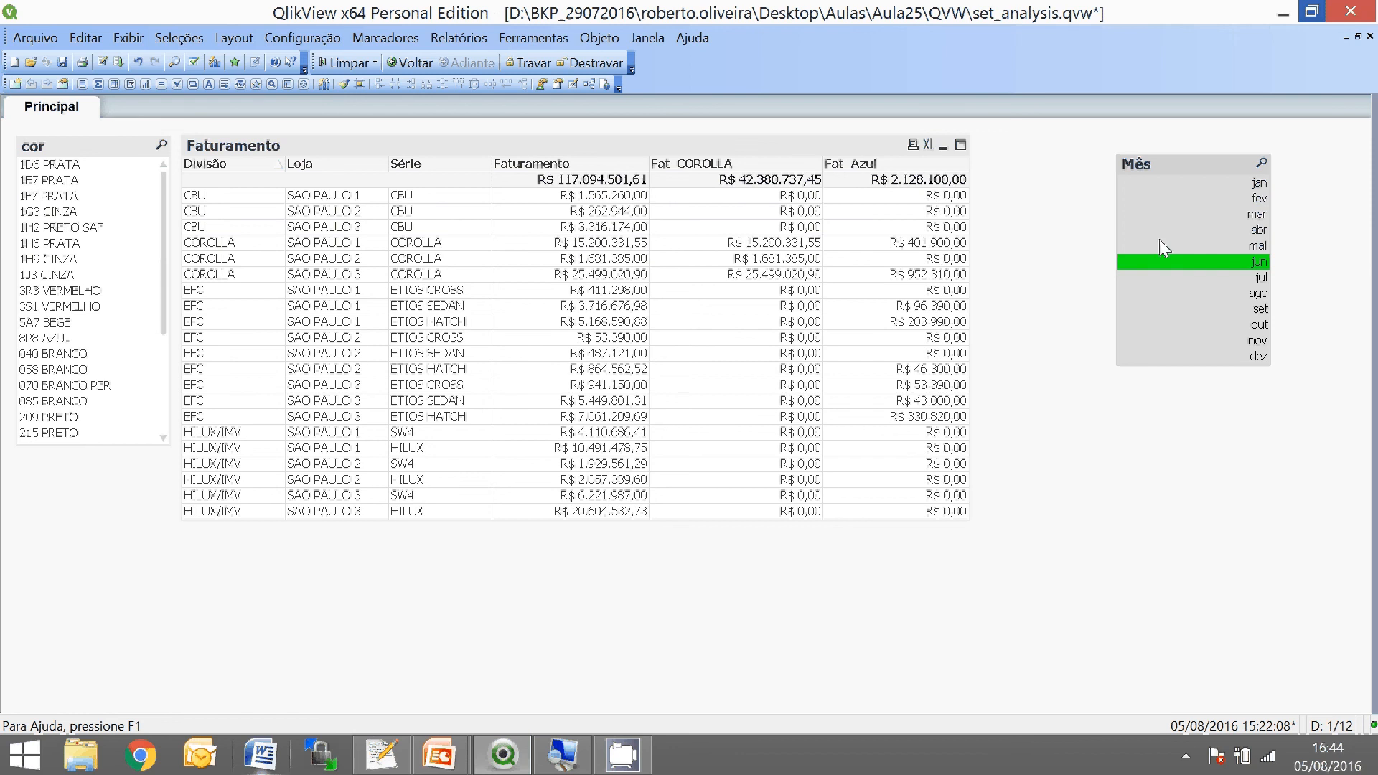
left_click(1167, 216)
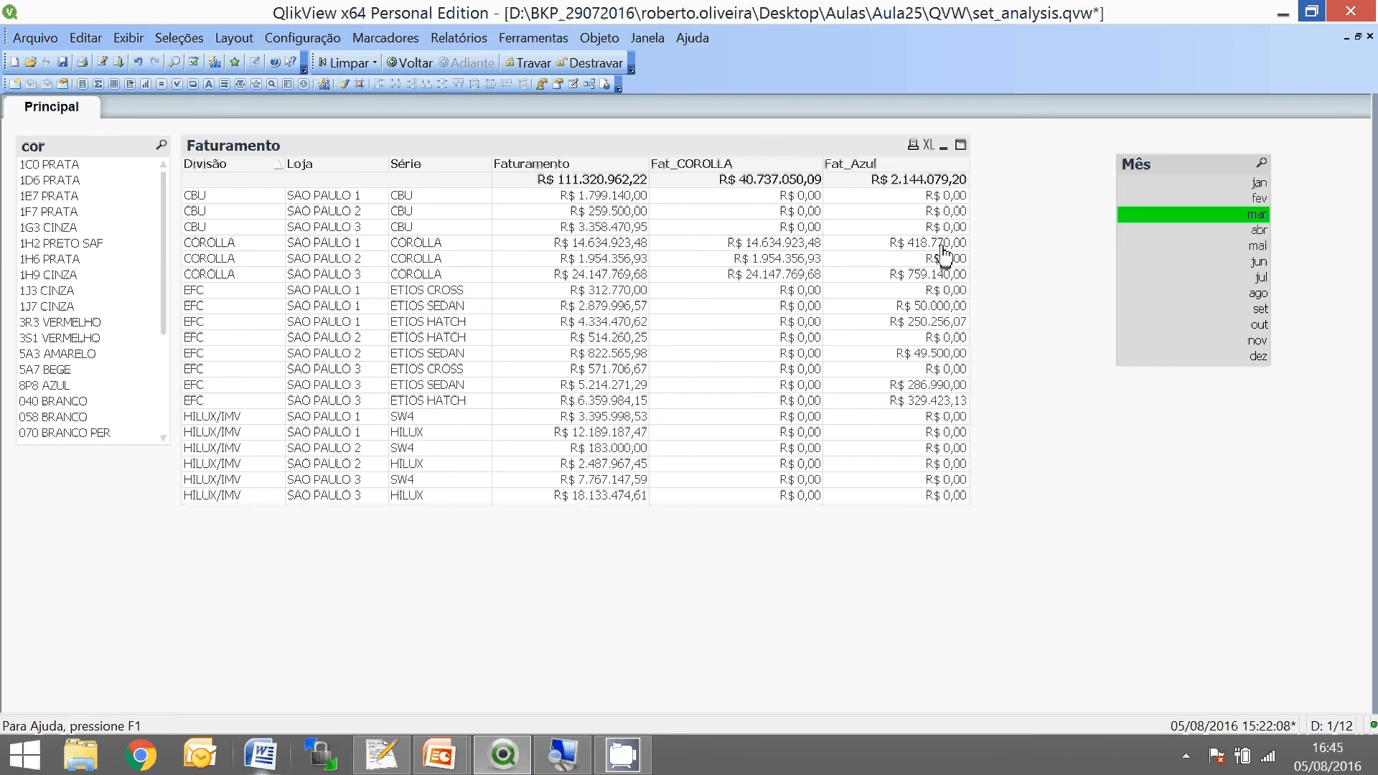
left_click(1179, 218)
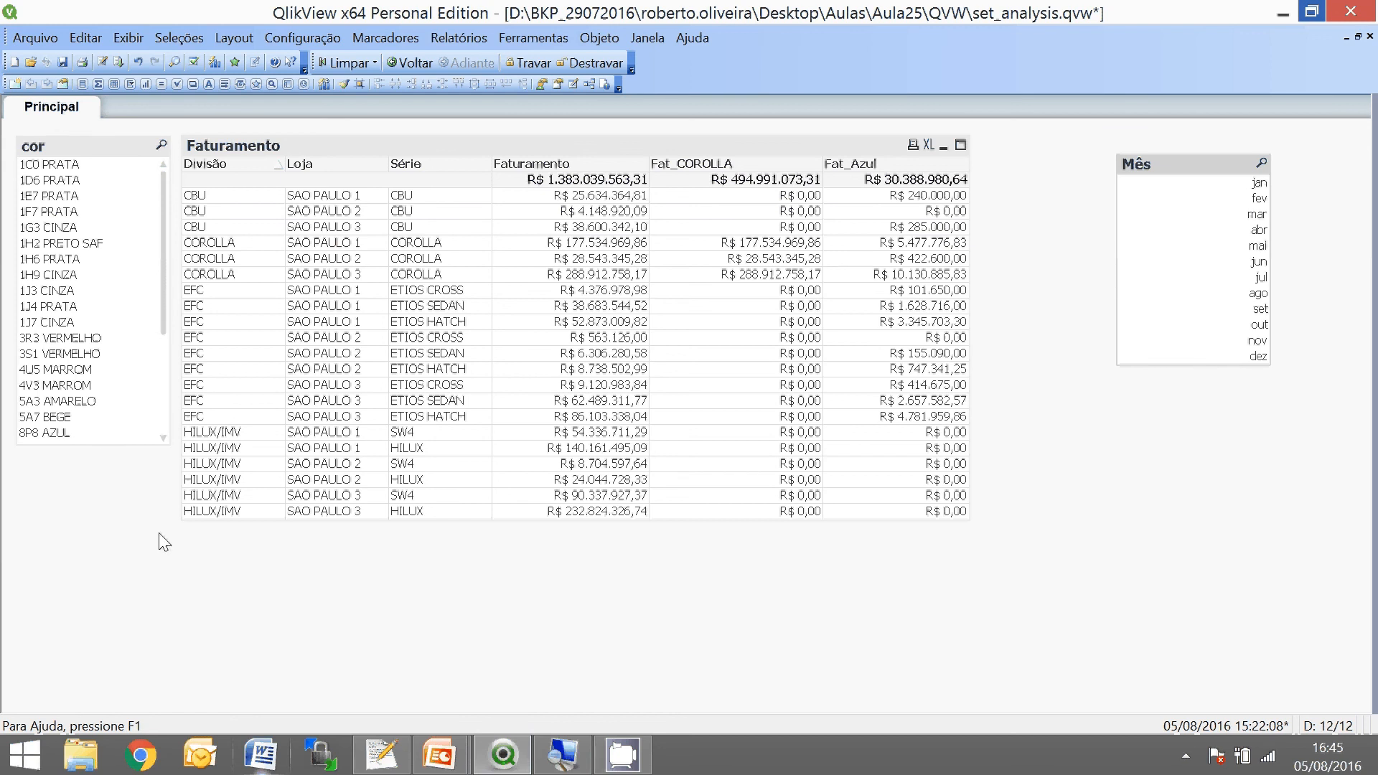
- Add a list of the Divisão field to the Principal sheet and place it below the Mês list, beside the table
right_click(116, 511)
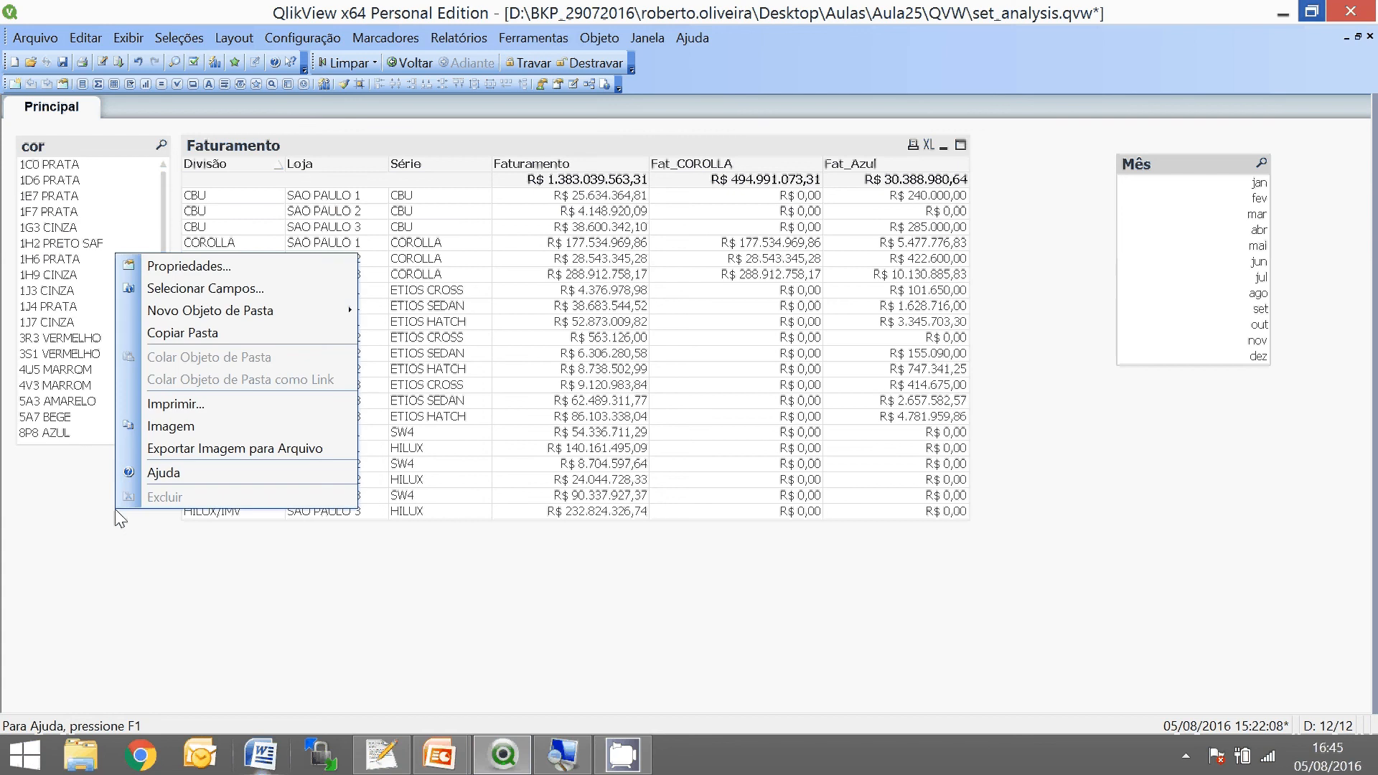
left_click(205, 288)
left_click(400, 202)
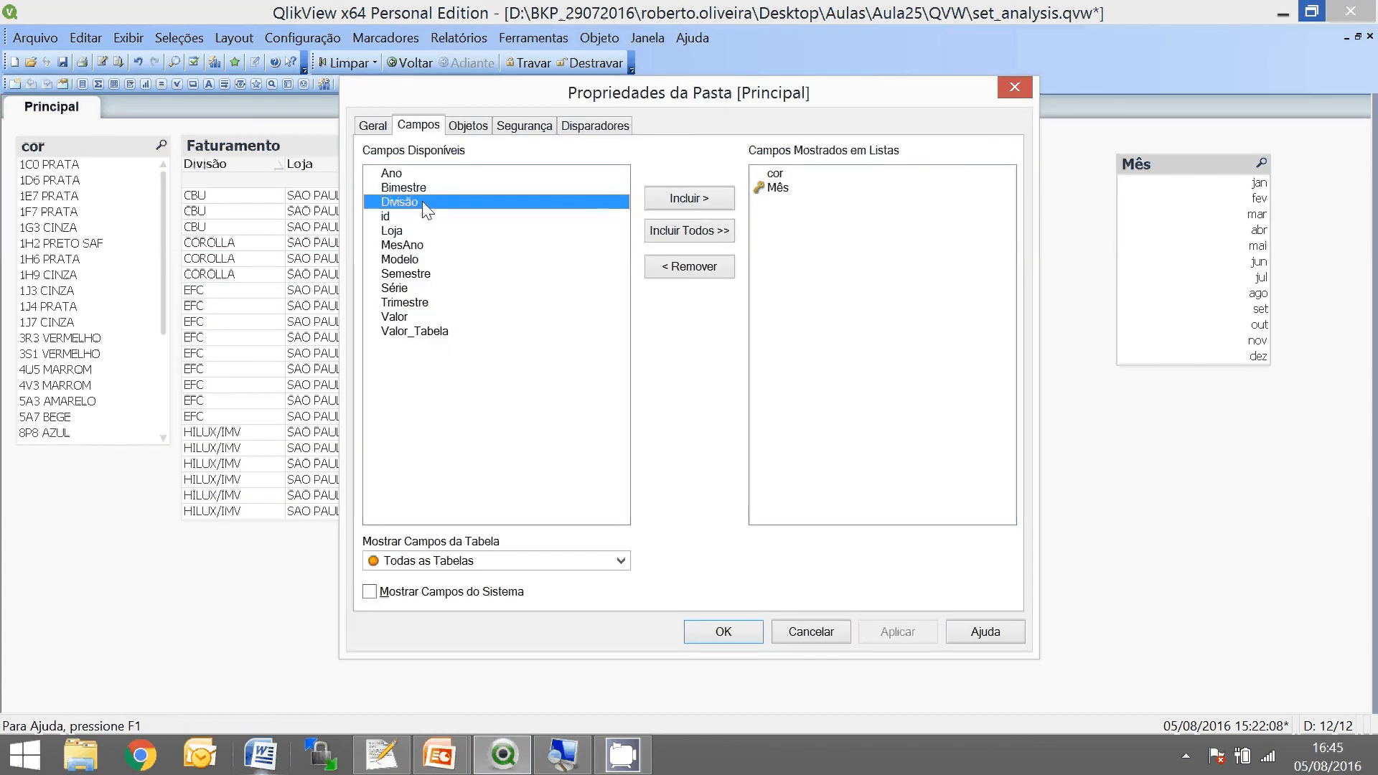
left_click(689, 198)
left_click(723, 631)
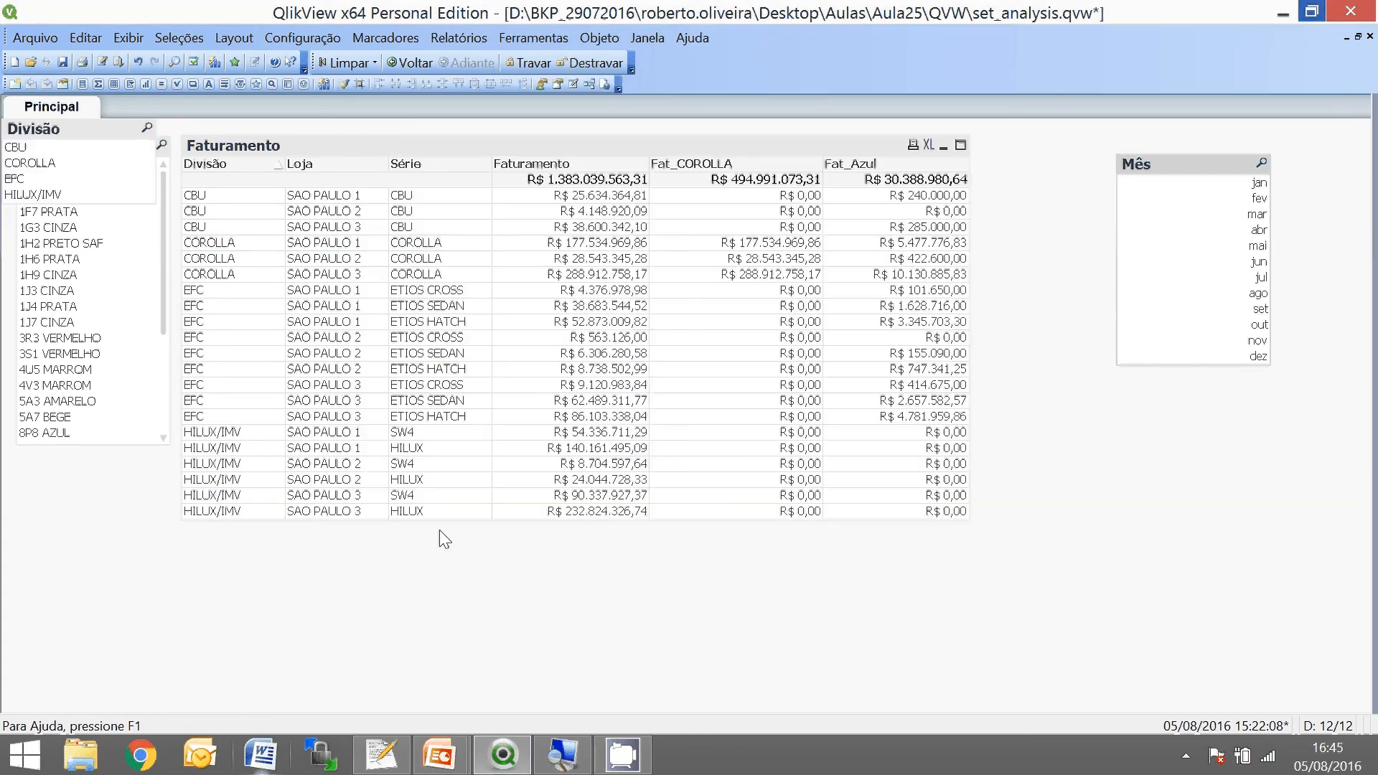
left_click_drag(90, 135, 1081, 395)
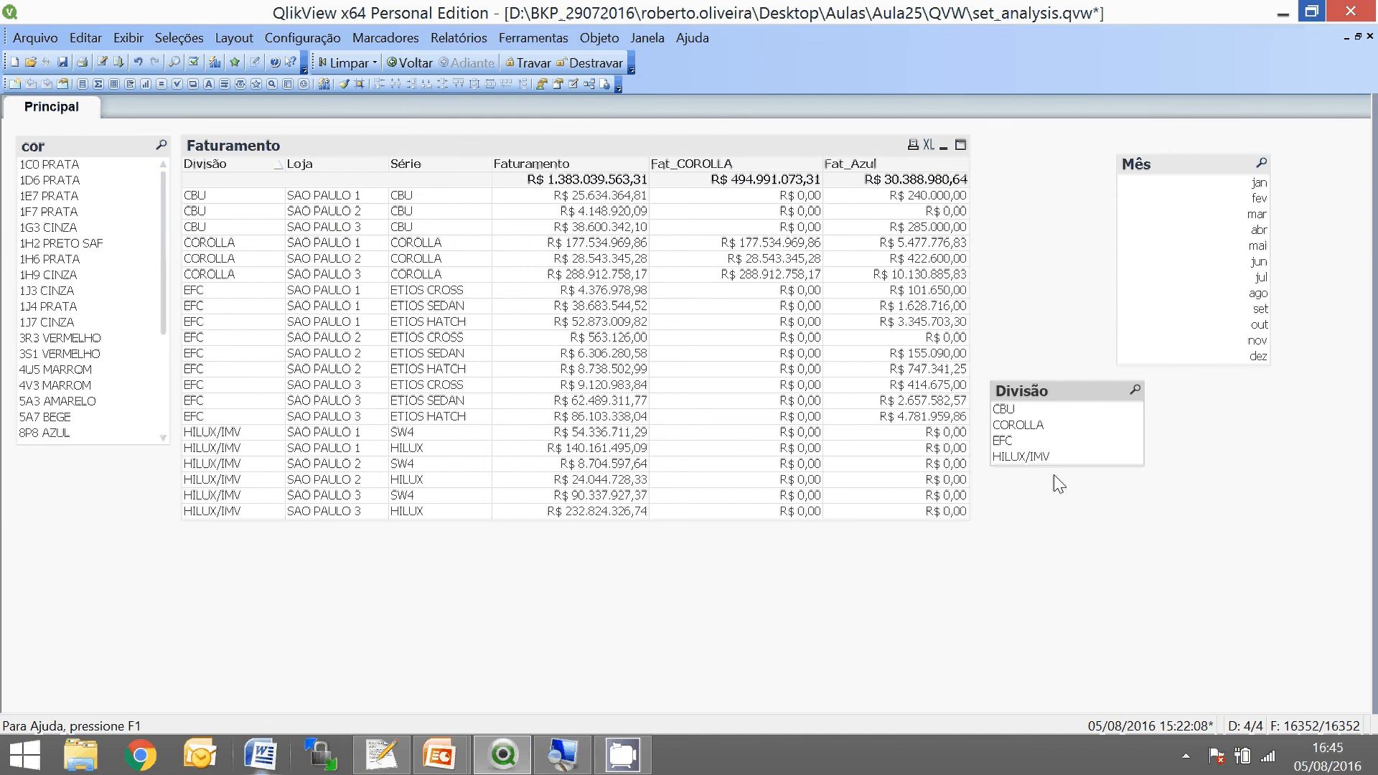
- Filter the Faturamento table by division COROLLA, then by HILUX/IMV, to compare the Fat_COROLLA and Fat_Azul columns
left_click(1031, 426)
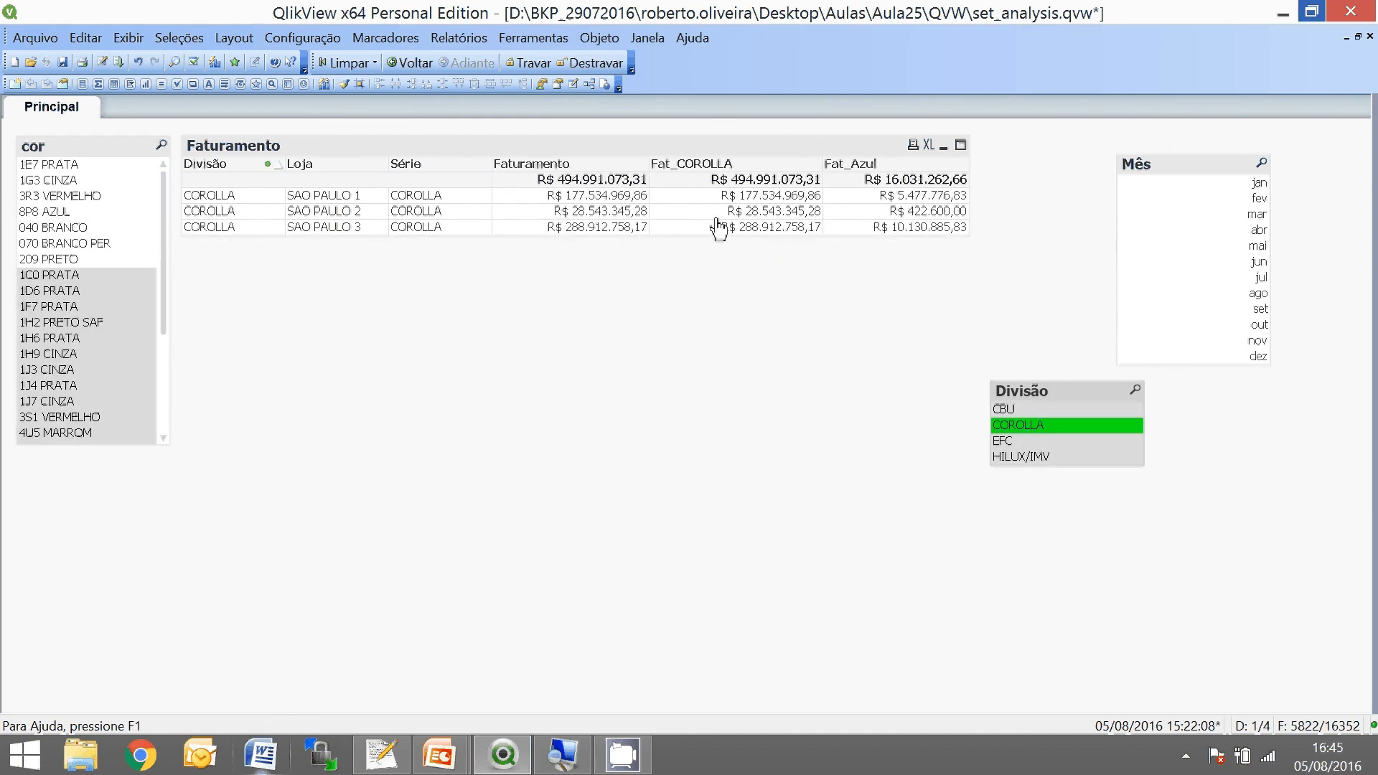
left_click(1030, 424)
left_click(1028, 456)
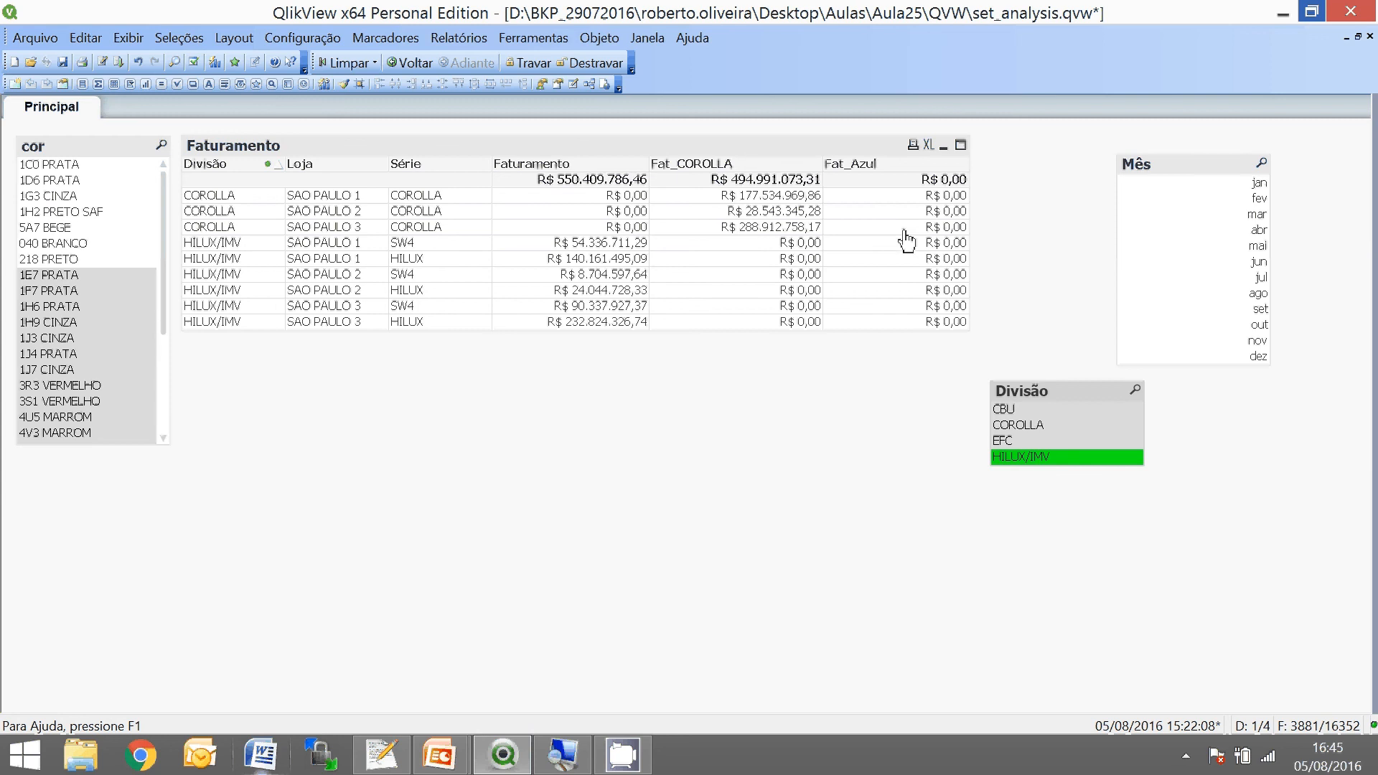
- Alternate the Divisão selection between COROLLA and HILUX/IMV to compare the three expression columns again, leaving no division selected
left_click(1037, 459)
left_click(1039, 428)
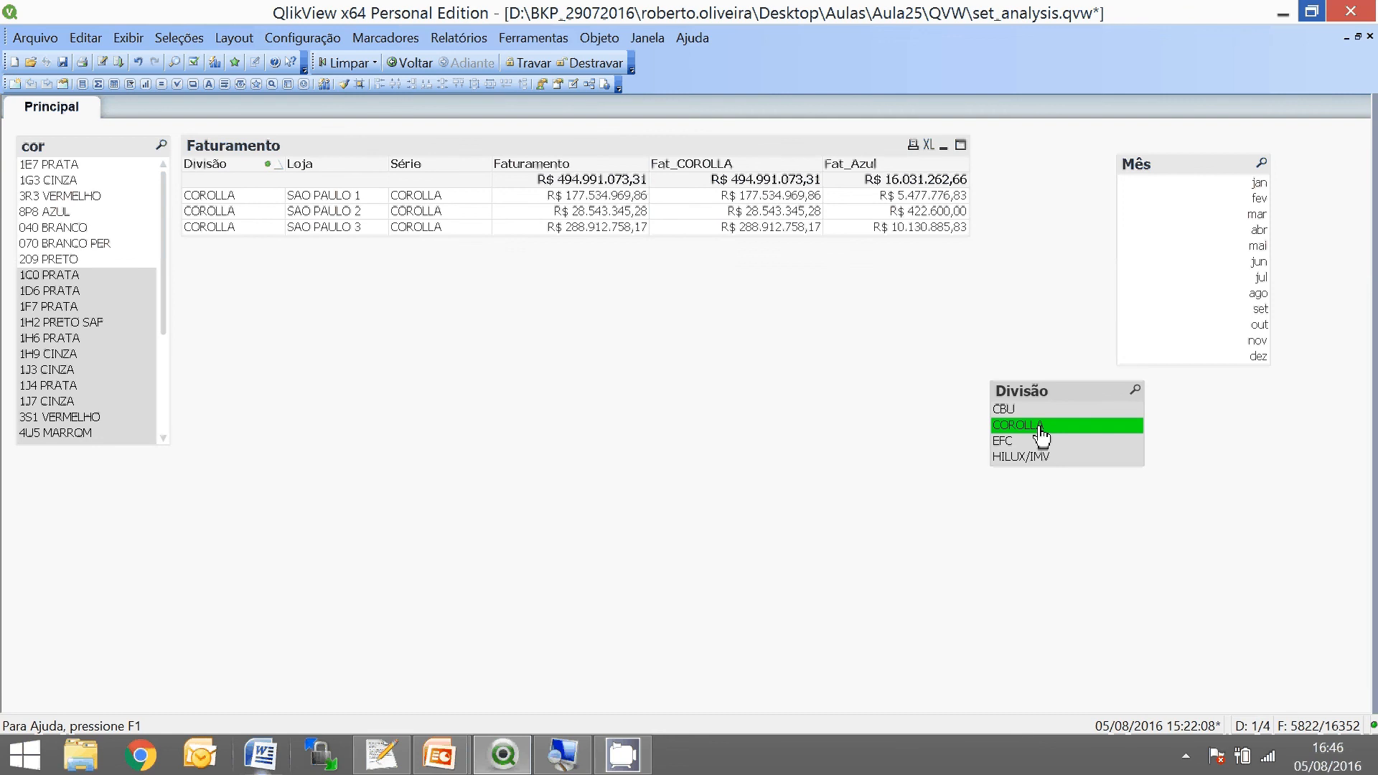
left_click(1041, 431)
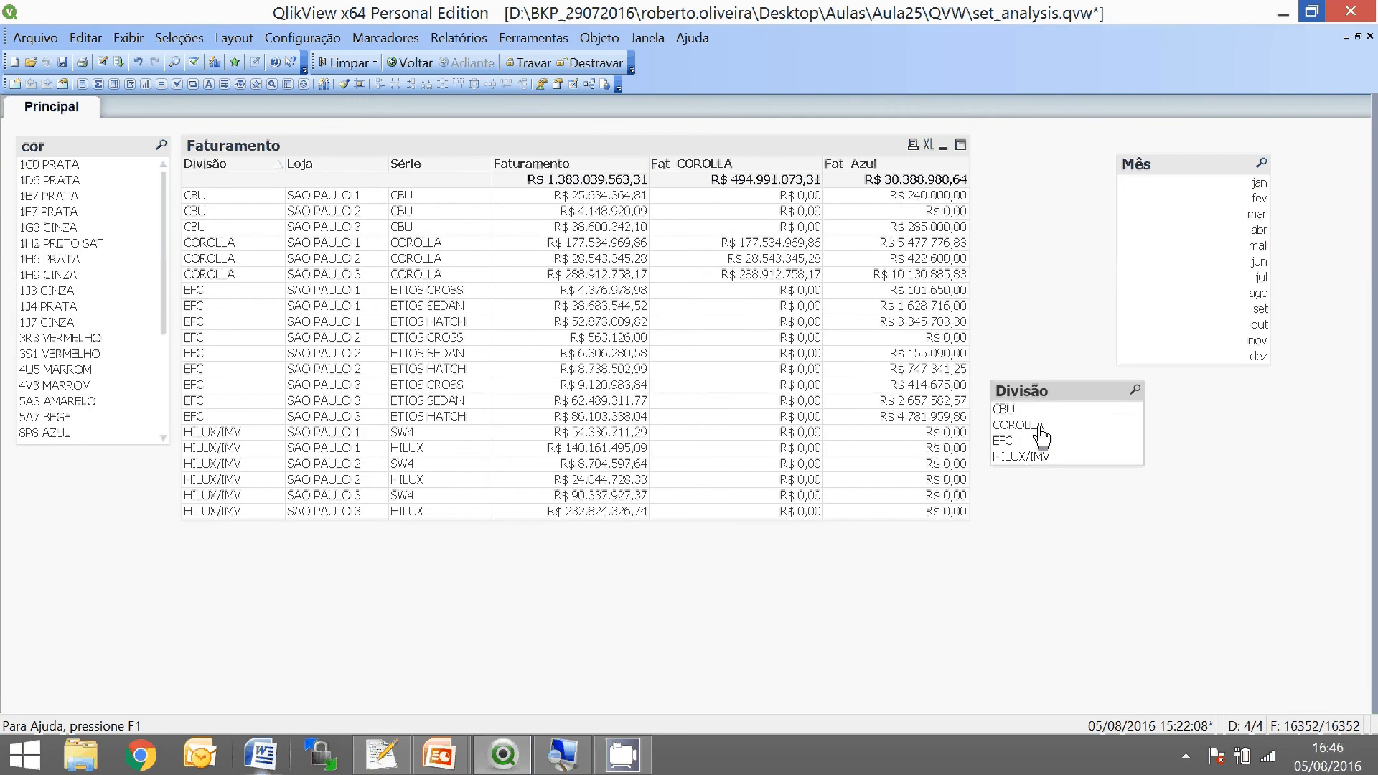
left_click(1044, 460)
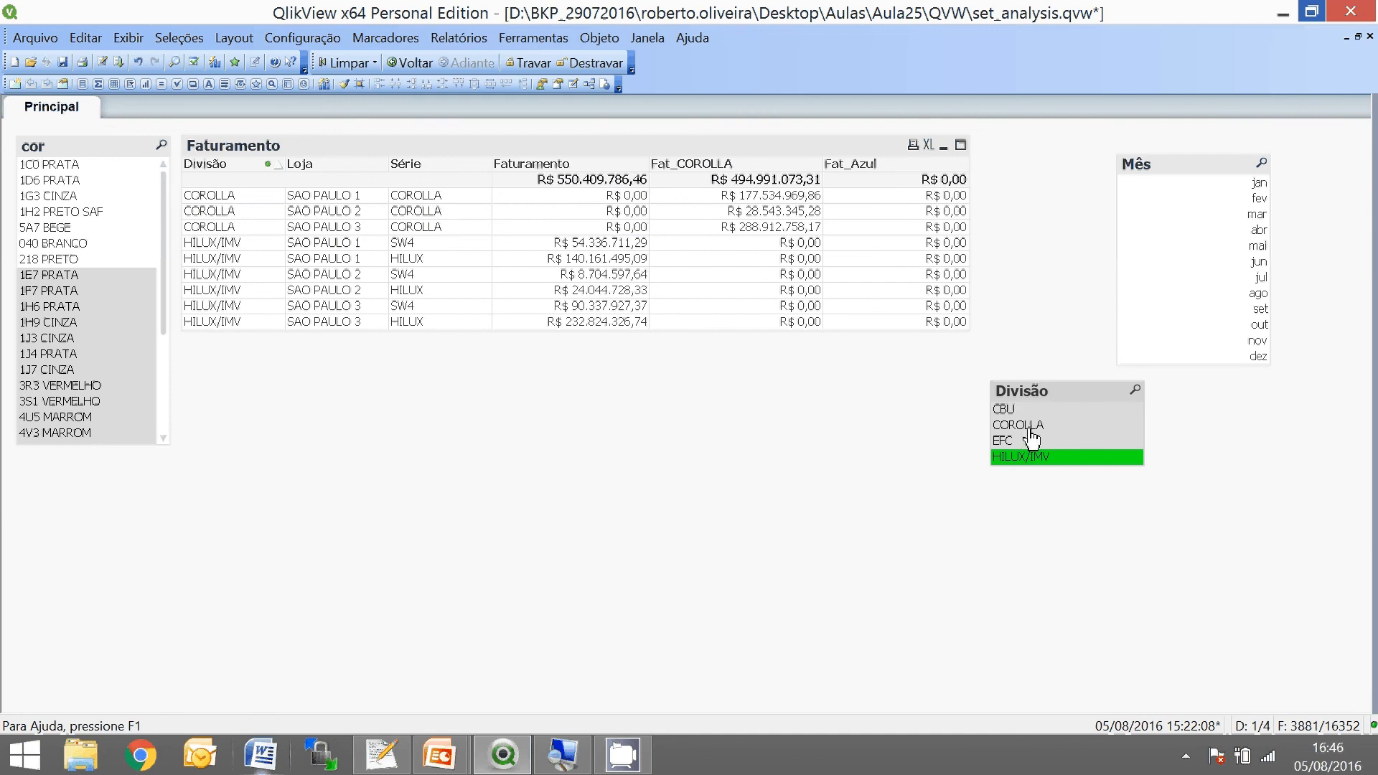
left_click(1026, 427)
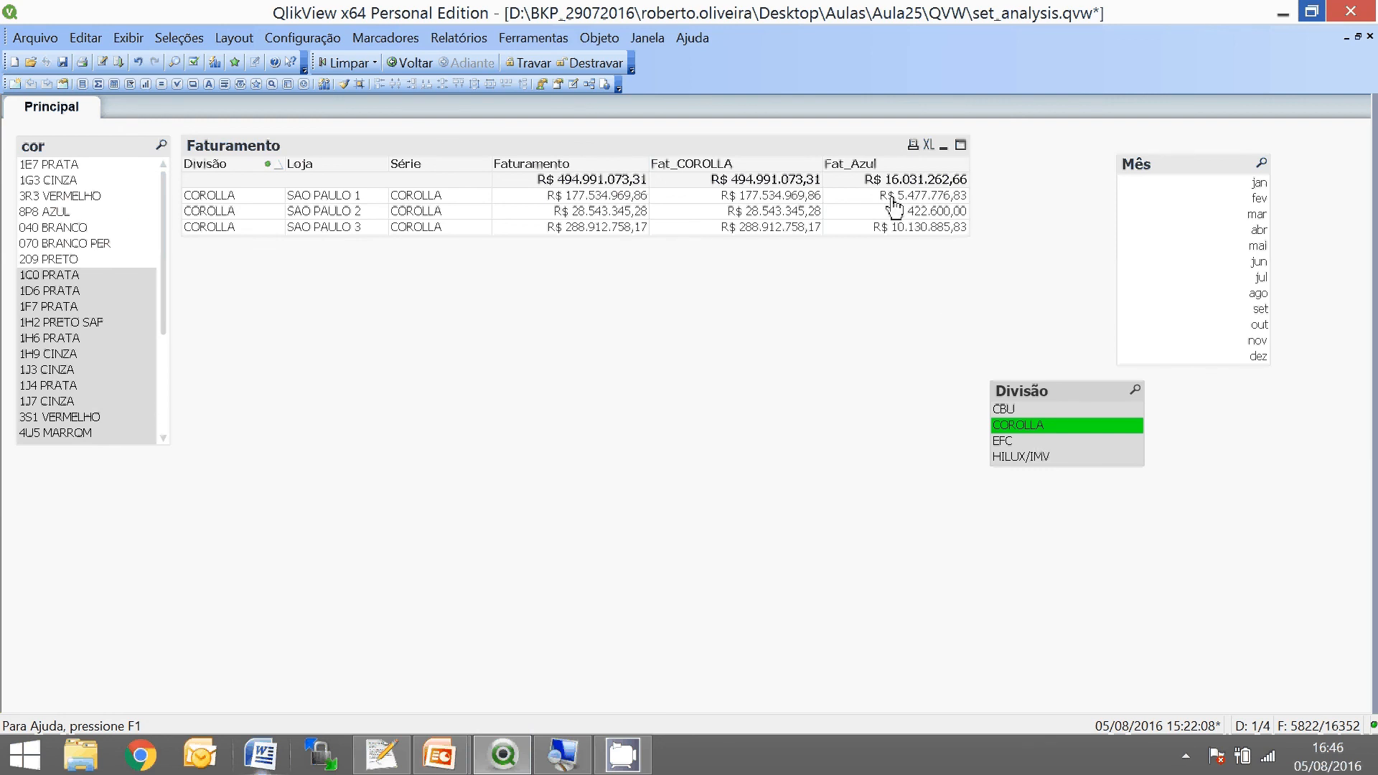
left_click(1019, 459)
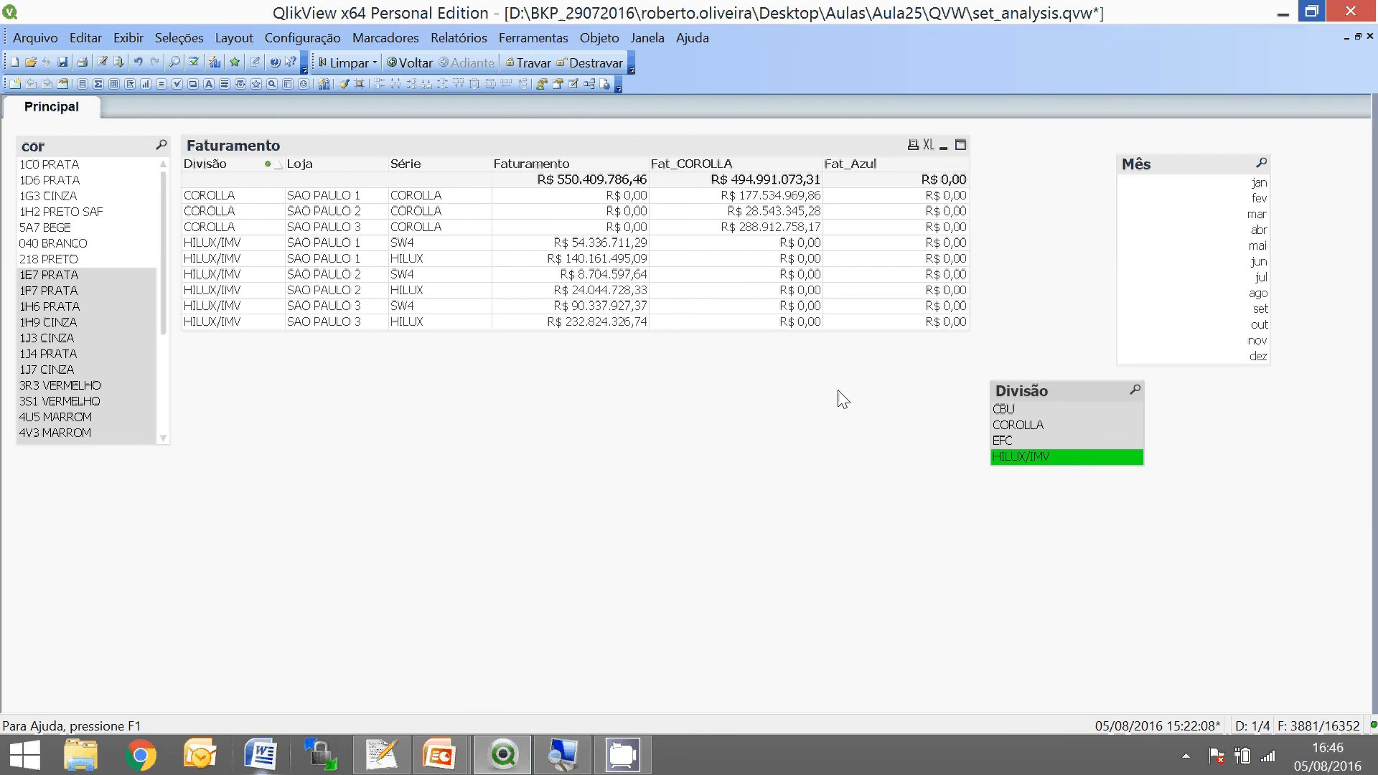
left_click(1028, 459)
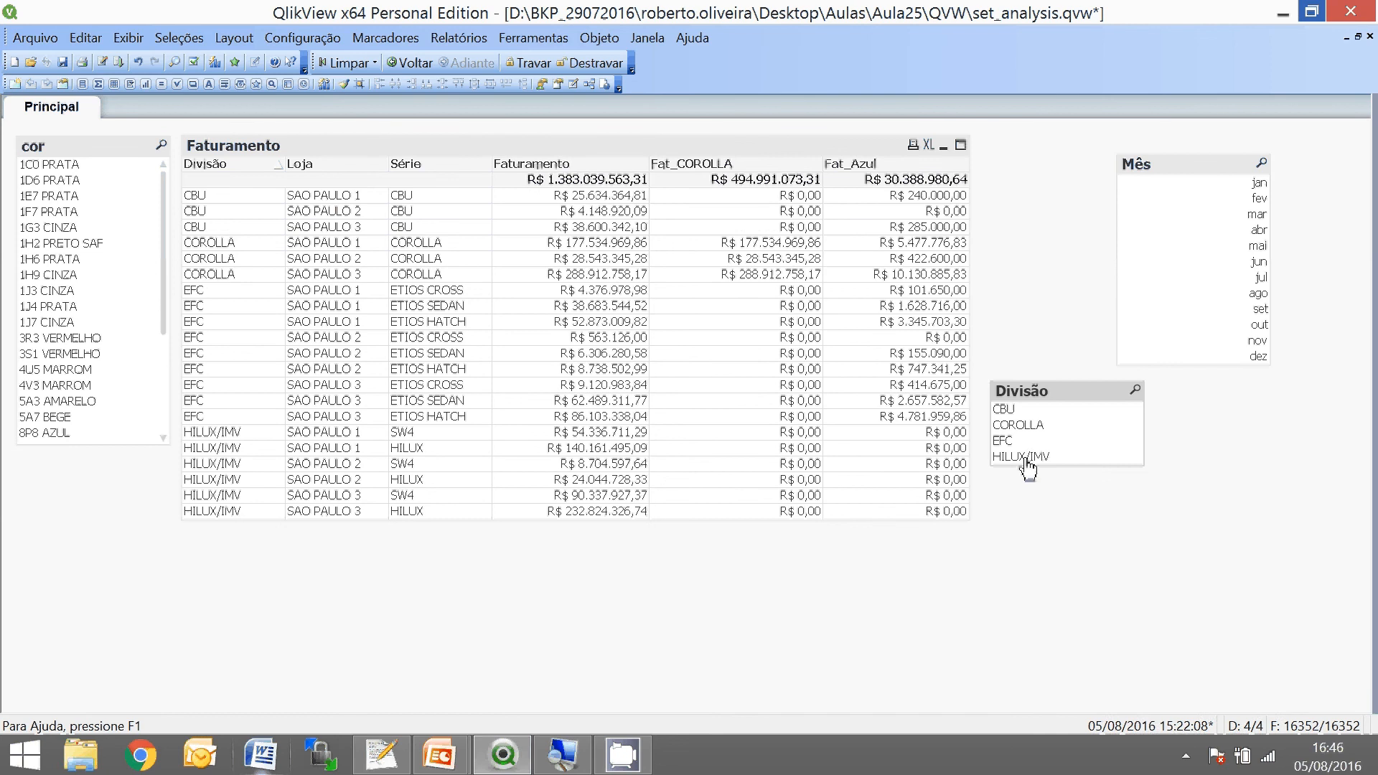